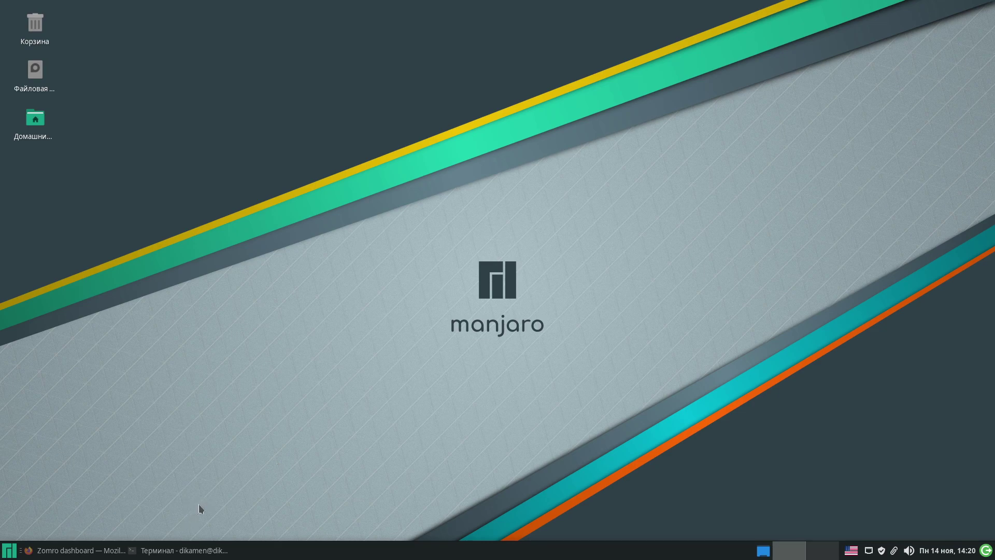
Step: Switch to the Zomro dashboard login page in Firefox
{"action": "left_click", "coordinate": [171, 552]}
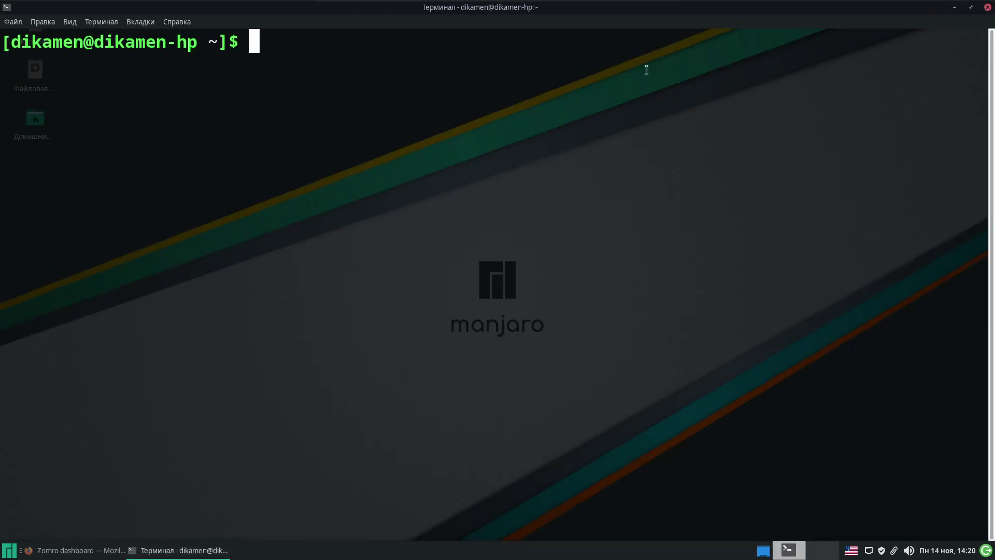
{"action": "left_click", "coordinate": [955, 9]}
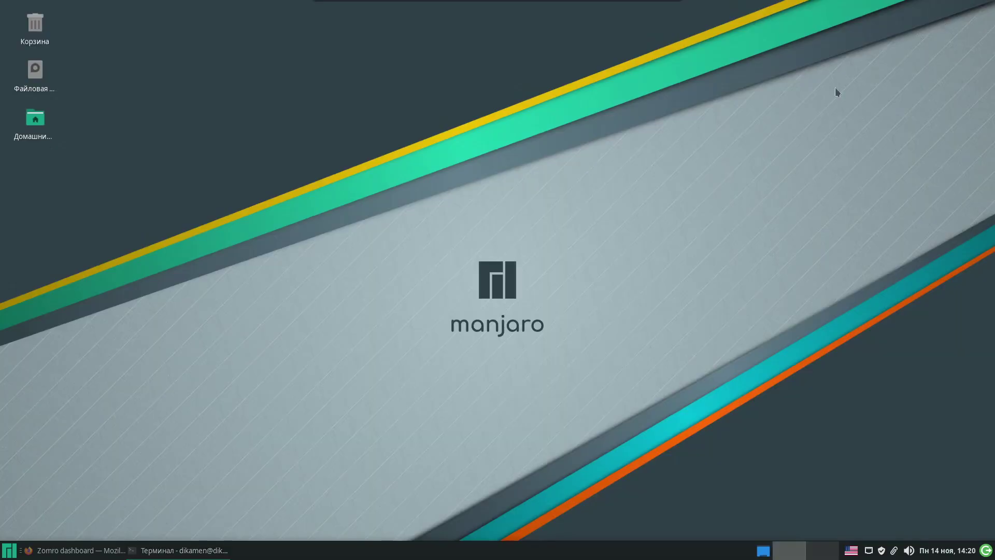
{"action": "left_click", "coordinate": [77, 550]}
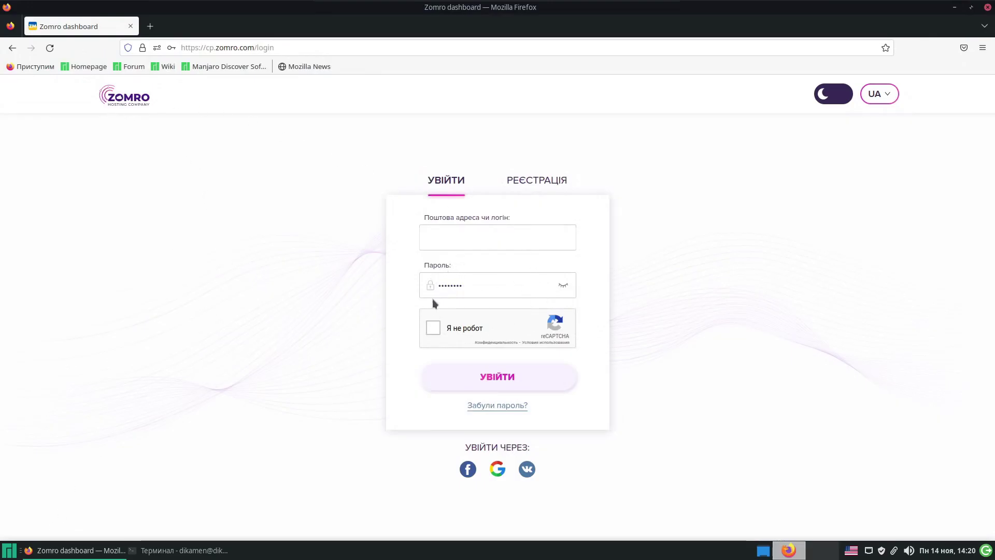
Step: Complete the reCAPTCHA check by selecting all images with pedestrian crossings and confirming them
{"action": "left_click", "coordinate": [433, 328]}
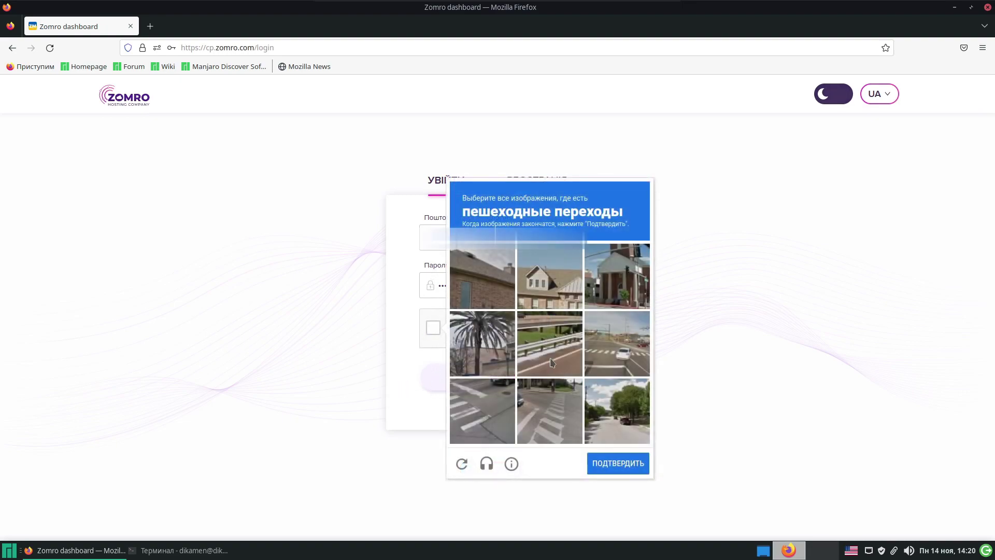
{"action": "left_click", "coordinate": [473, 413]}
{"action": "left_click", "coordinate": [525, 419]}
{"action": "left_click", "coordinate": [610, 344]}
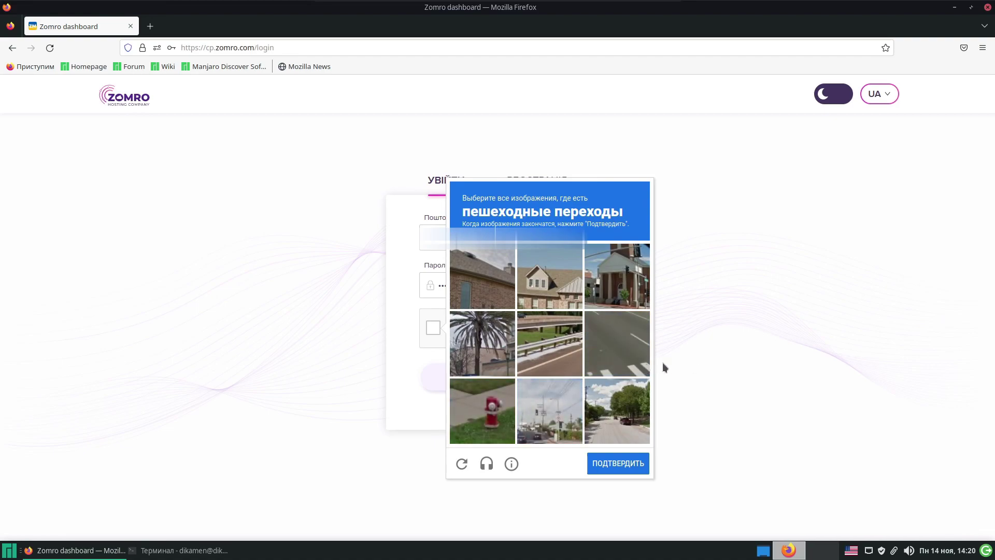
{"action": "left_click", "coordinate": [637, 361]}
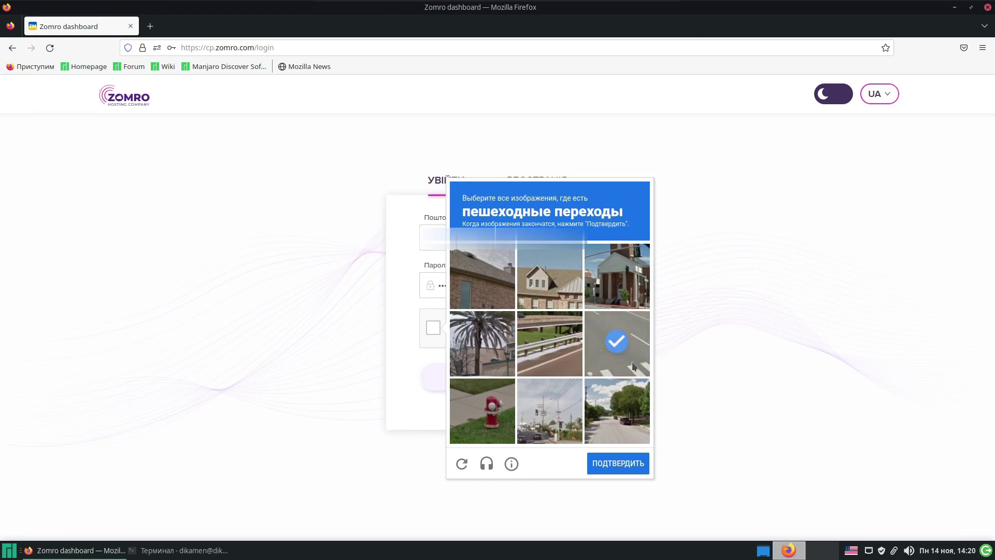
{"action": "left_click", "coordinate": [618, 463]}
Step: Sign in without saving the login in the browser and open the virtual servers section
{"action": "left_click", "coordinate": [434, 376]}
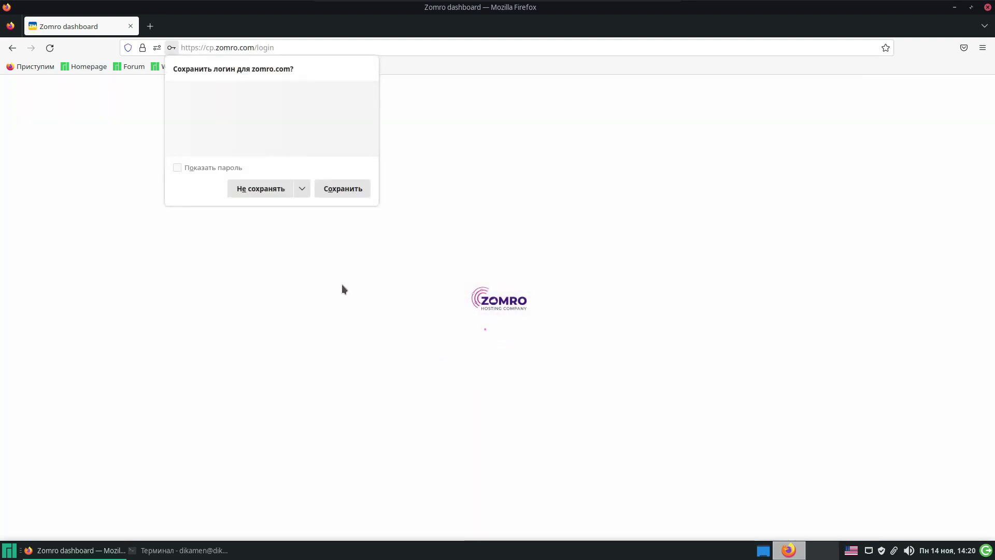
{"action": "left_click", "coordinate": [239, 188]}
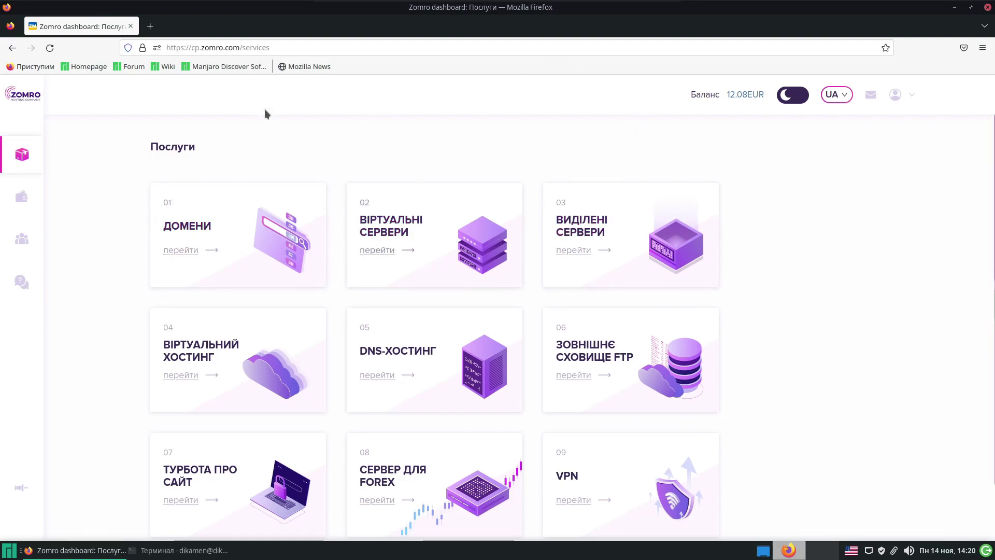
{"action": "left_click", "coordinate": [418, 218]}
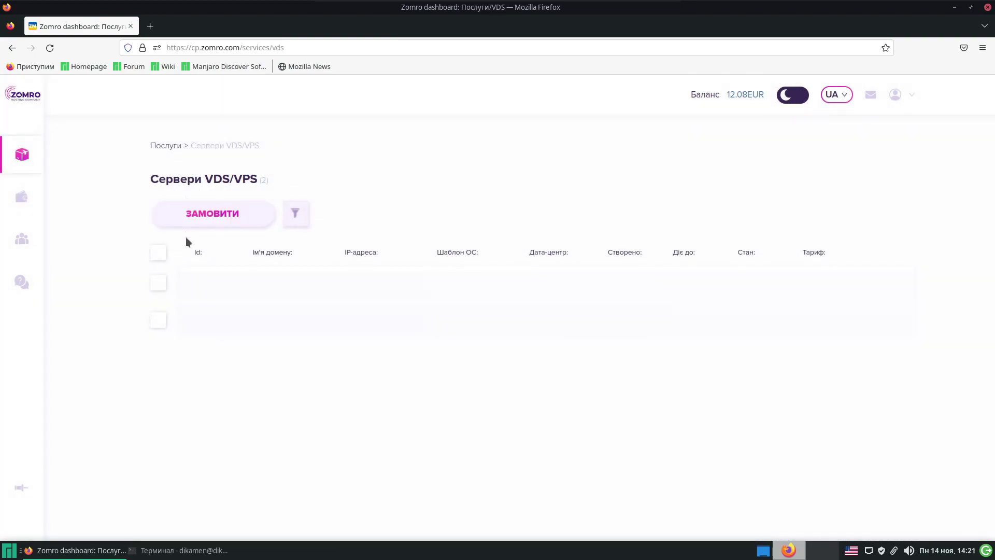
Step: Start an order for a new virtual server with the MICRO SSD tariff
{"action": "left_click", "coordinate": [222, 214]}
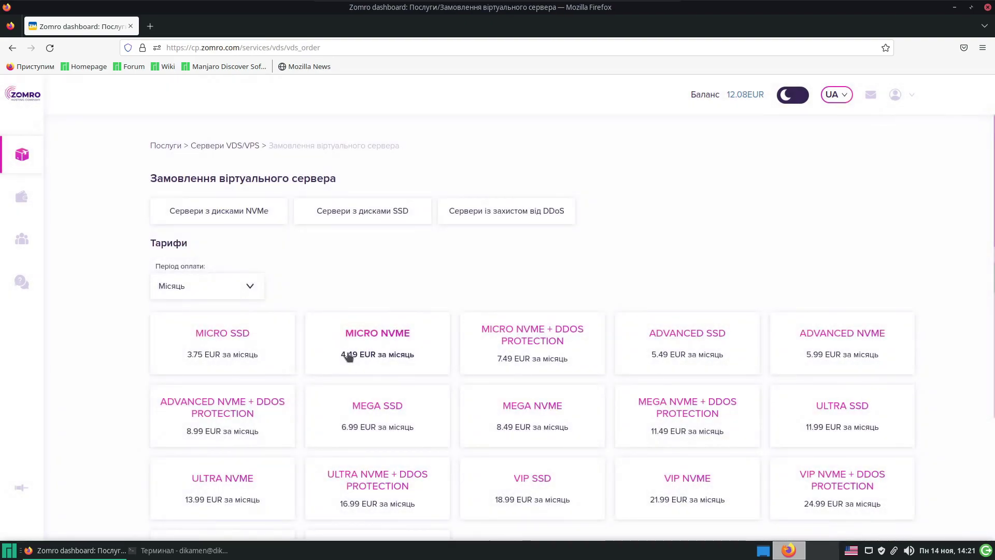
{"action": "scroll", "coordinate": [244, 325], "scroll_direction": "down", "scroll_amount": 2}
{"action": "scroll", "coordinate": [254, 309], "scroll_direction": "down", "scroll_amount": 2}
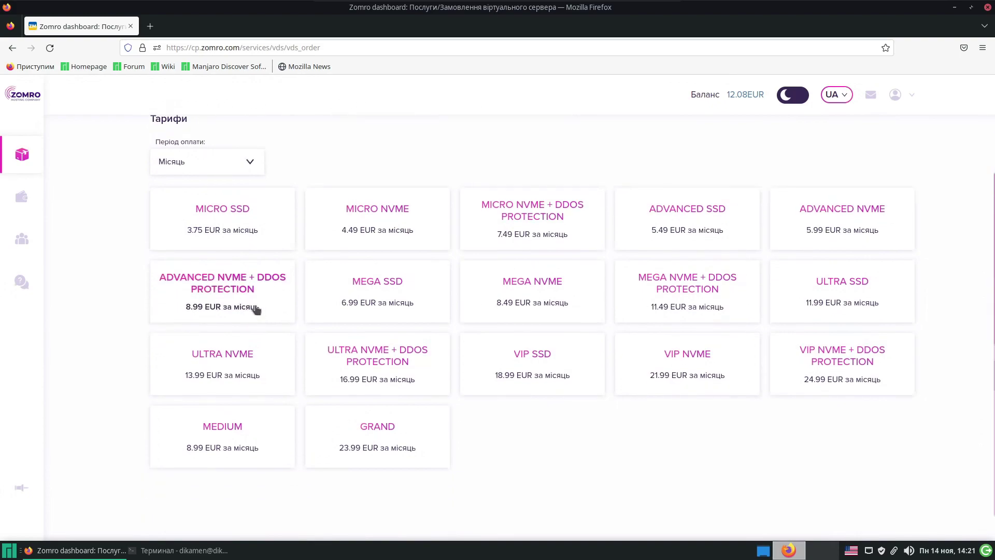
{"action": "left_click", "coordinate": [194, 218]}
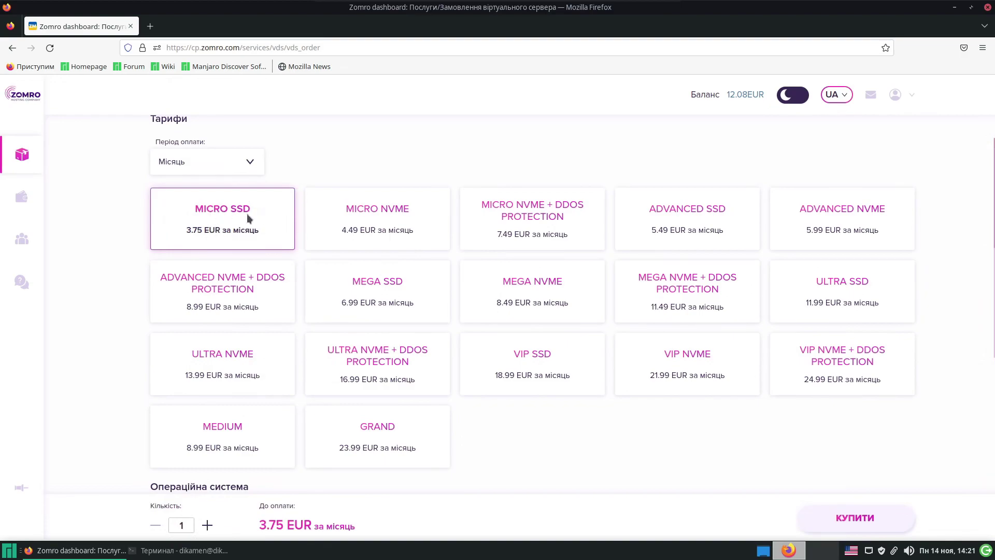
Step: Choose Ubuntu-20.04-amd64-fromdisk as the operating system for the server order, after trying Debian-11-x86_64
{"action": "scroll", "coordinate": [362, 288], "scroll_direction": "down", "scroll_amount": 3}
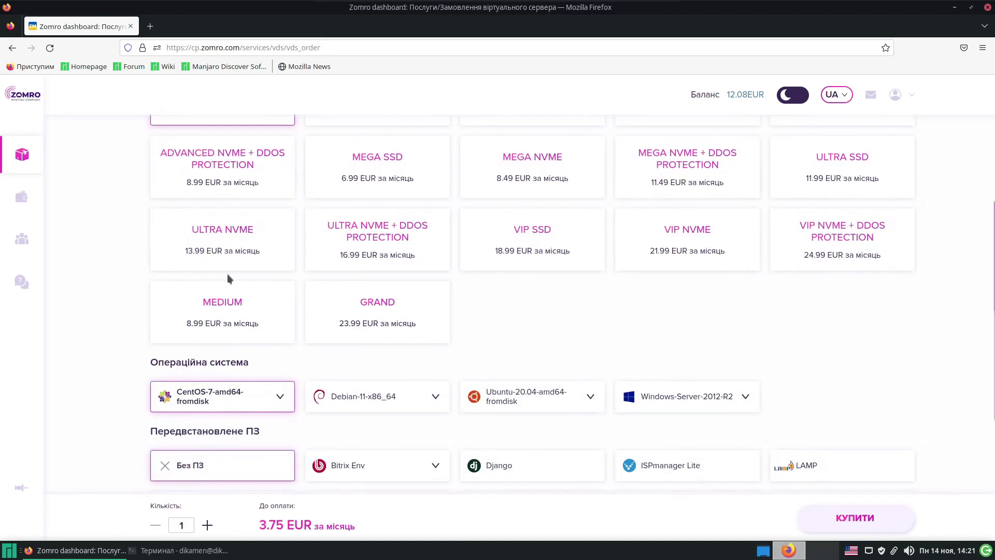
{"action": "scroll", "coordinate": [226, 279], "scroll_direction": "up", "scroll_amount": 6}
{"action": "scroll", "coordinate": [225, 269], "scroll_direction": "down", "scroll_amount": 5}
{"action": "scroll", "coordinate": [244, 244], "scroll_direction": "down", "scroll_amount": 4}
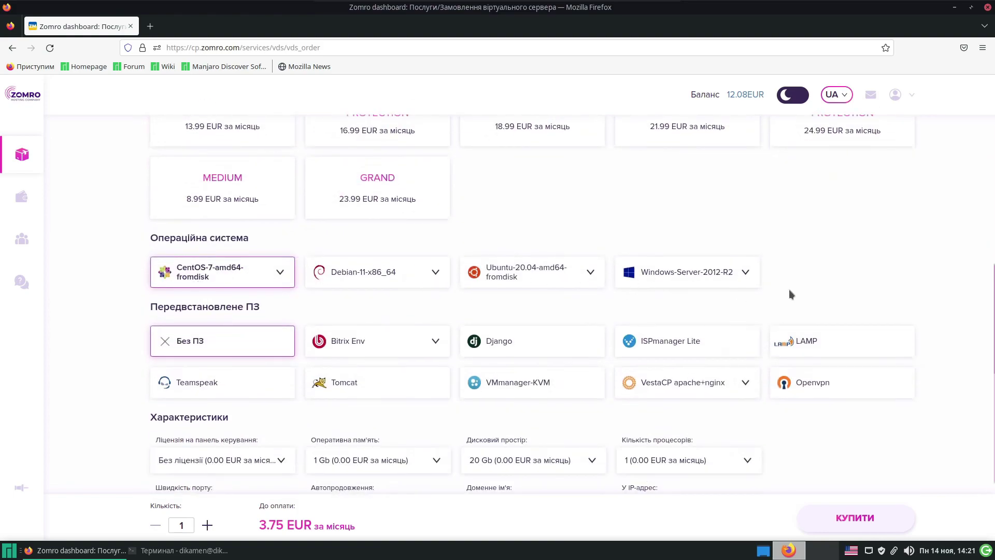
{"action": "left_click", "coordinate": [371, 274]}
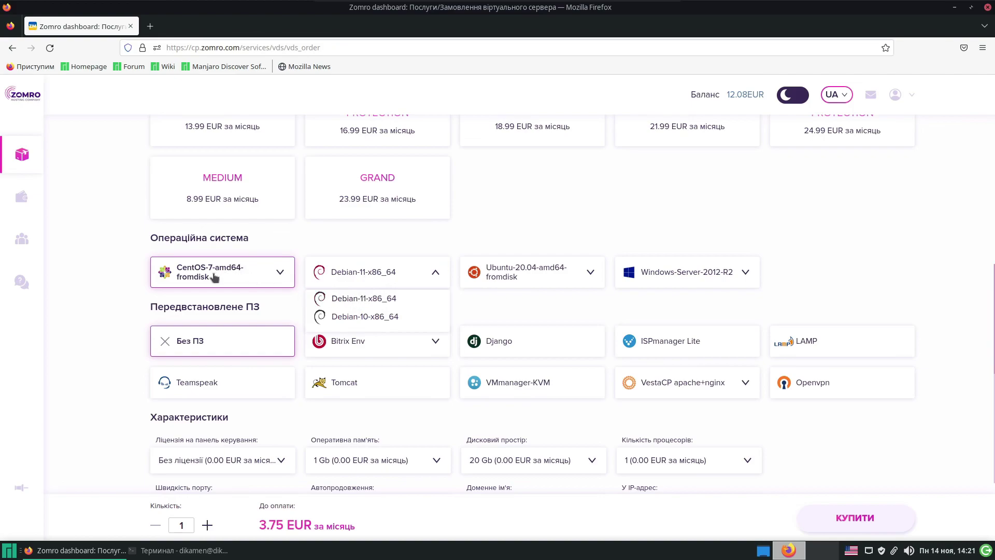
{"action": "left_click", "coordinate": [356, 298]}
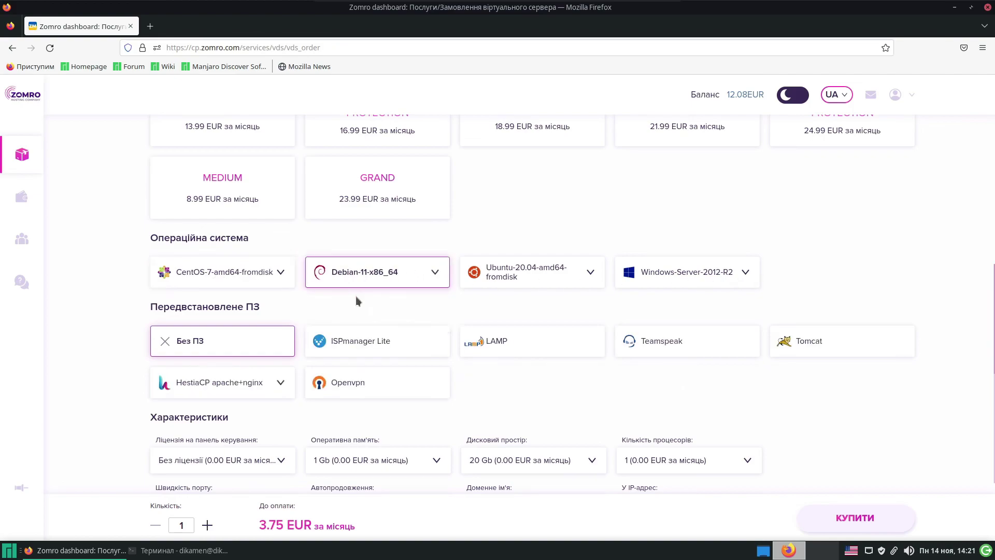
{"action": "left_click", "coordinate": [537, 280]}
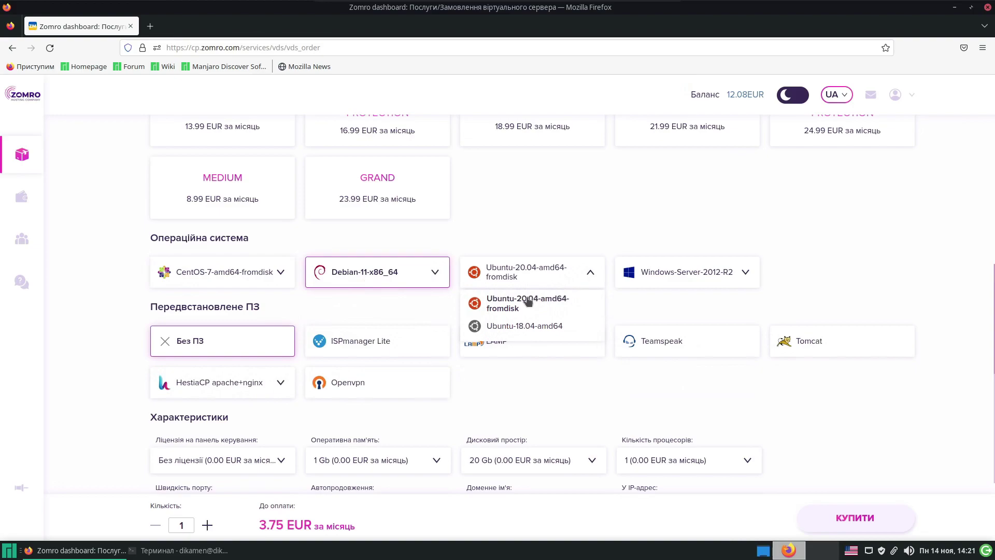
{"action": "left_click", "coordinate": [499, 302]}
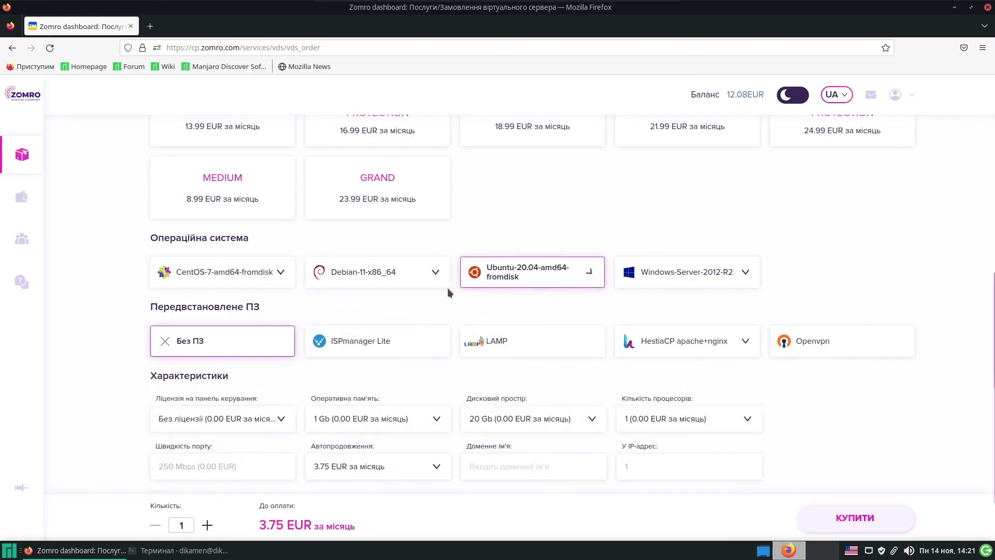
{"action": "left_click", "coordinate": [373, 280]}
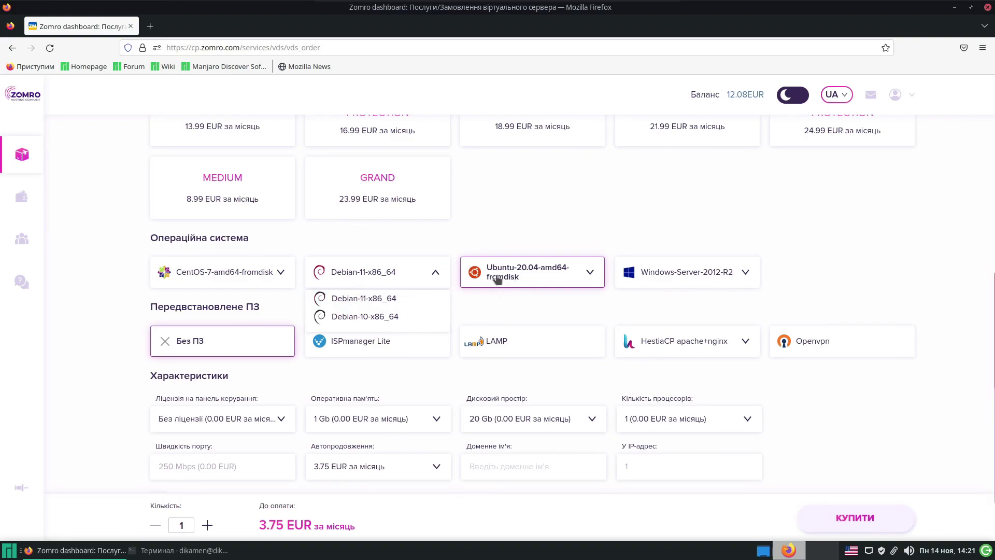
{"action": "left_click", "coordinate": [803, 295]}
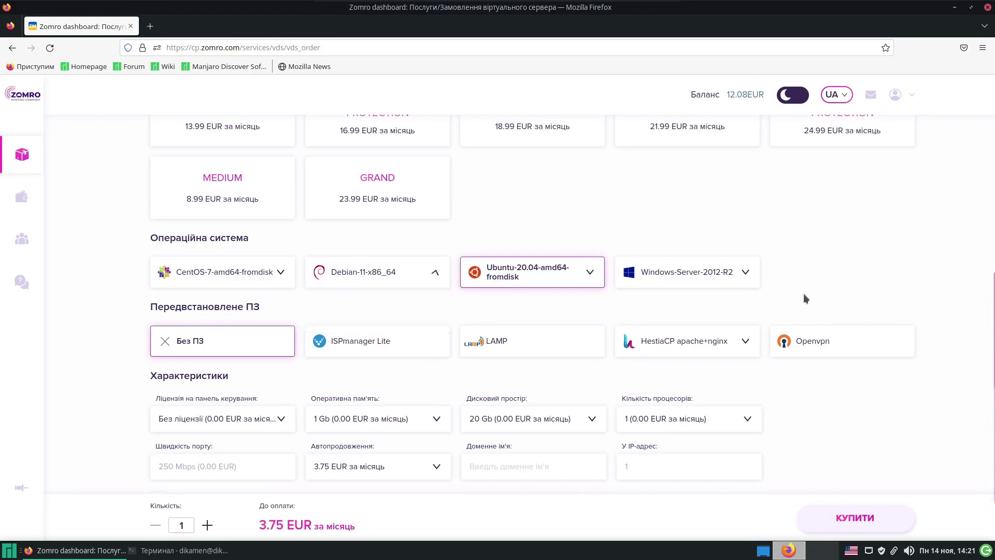
Step: Set the ordered server's RAM to 2 Gb and turn automatic renewal off (Відключено)
{"action": "scroll", "coordinate": [280, 358], "scroll_direction": "down", "scroll_amount": 3}
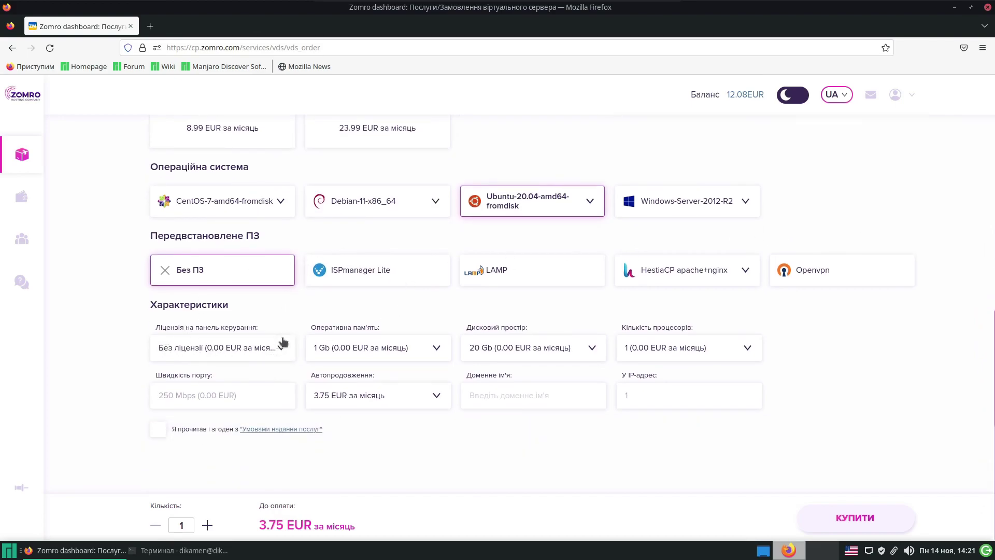
{"action": "left_click", "coordinate": [436, 349]}
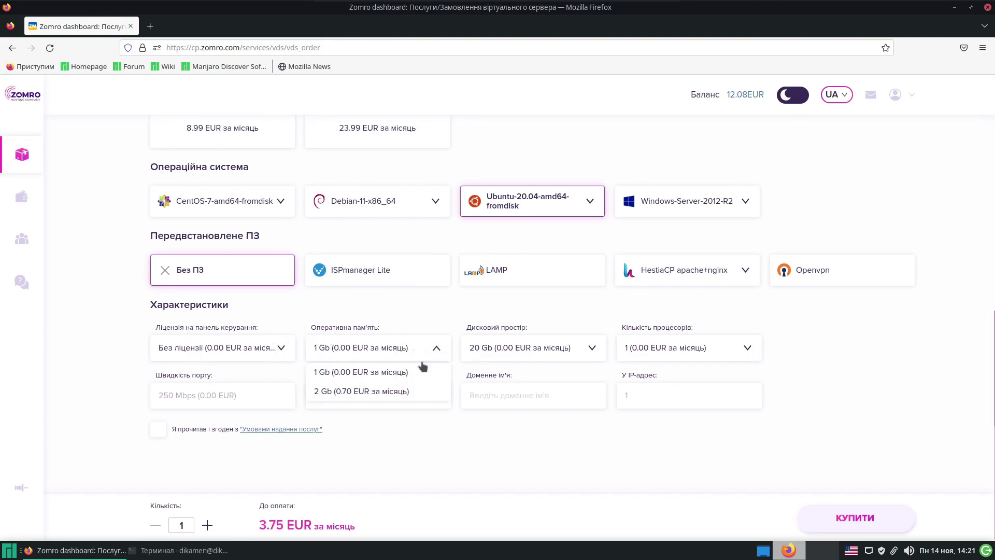
{"action": "left_click", "coordinate": [358, 392]}
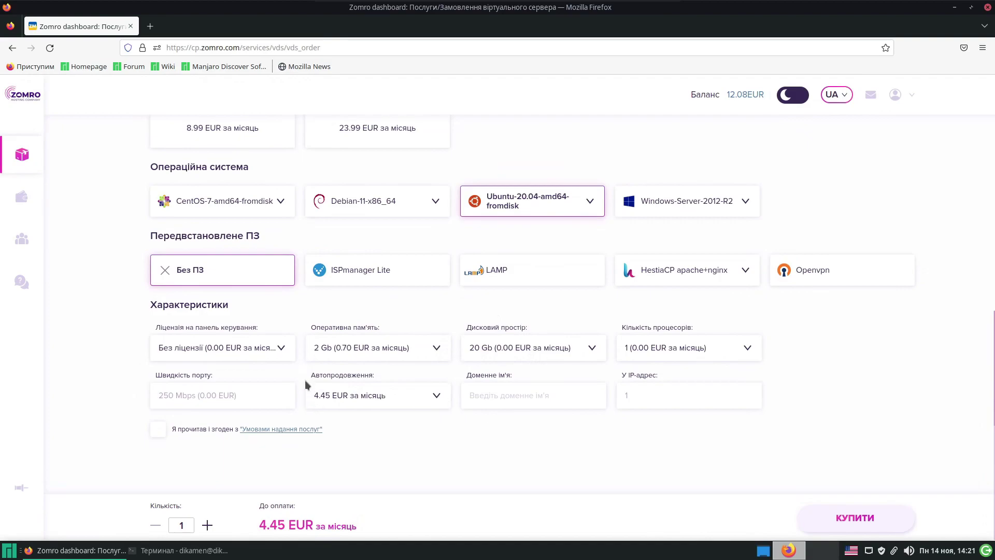
{"action": "left_click", "coordinate": [436, 397]}
{"action": "left_click", "coordinate": [340, 417]}
Step: Return to the VDS/VPS server list and open the activation details of the Micro SSD server
{"action": "scroll", "coordinate": [278, 327], "scroll_direction": "up", "scroll_amount": 2}
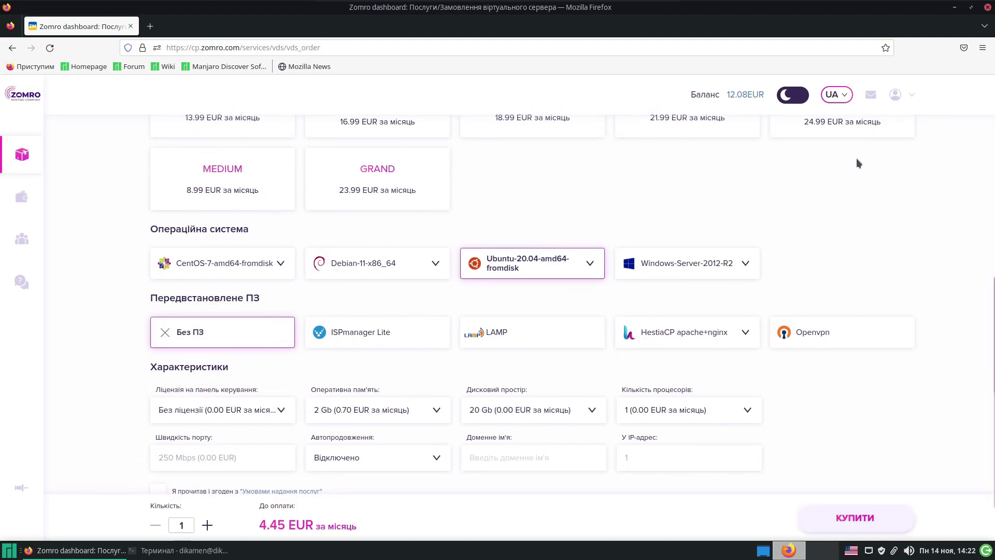
{"action": "scroll", "coordinate": [263, 265], "scroll_direction": "up", "scroll_amount": 8}
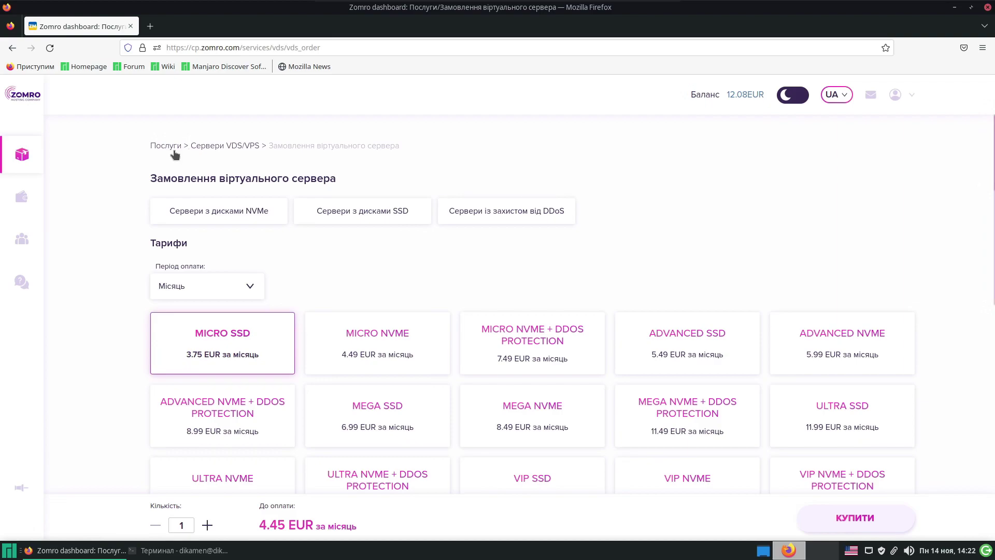
{"action": "left_click", "coordinate": [206, 149]}
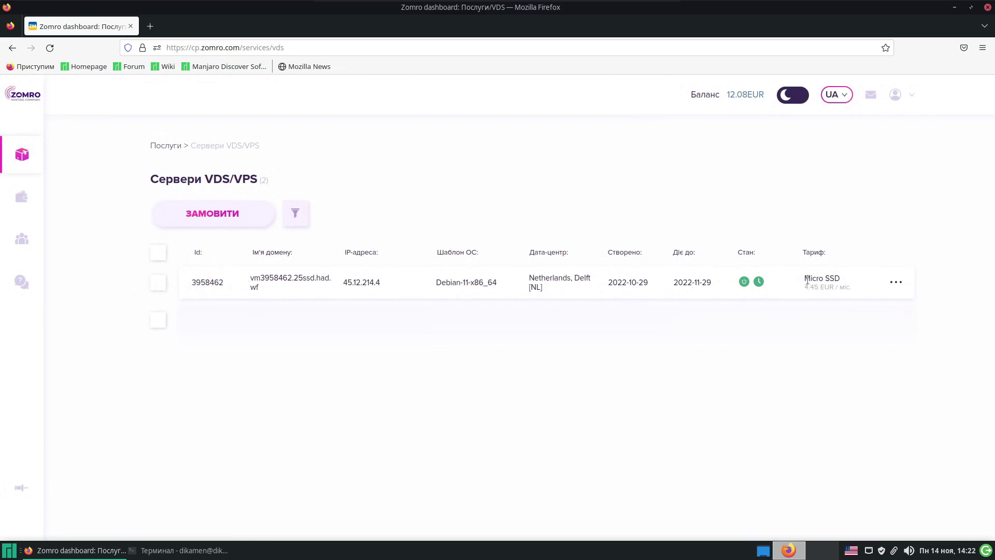
{"action": "mouse_move", "coordinate": [743, 289]}
{"action": "left_click", "coordinate": [894, 284]}
{"action": "left_click", "coordinate": [832, 405]}
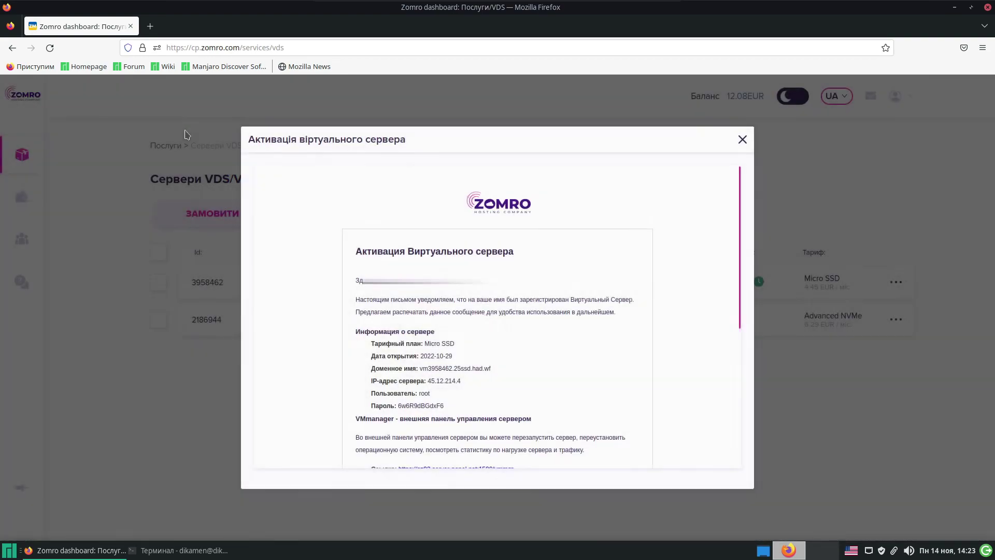
Step: Examine the IP address, user name and password in the server's activation details
{"action": "scroll", "coordinate": [384, 257], "scroll_direction": "down", "scroll_amount": 5}
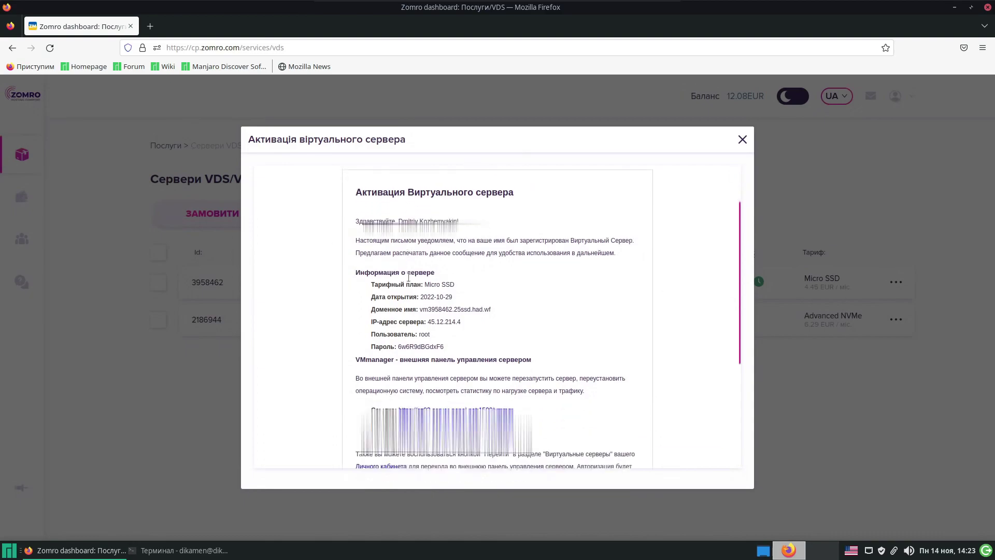
{"action": "left_click_drag", "start_coordinate": [370, 256], "coordinate": [461, 257]}
{"action": "left_click_drag", "start_coordinate": [373, 269], "coordinate": [431, 271]}
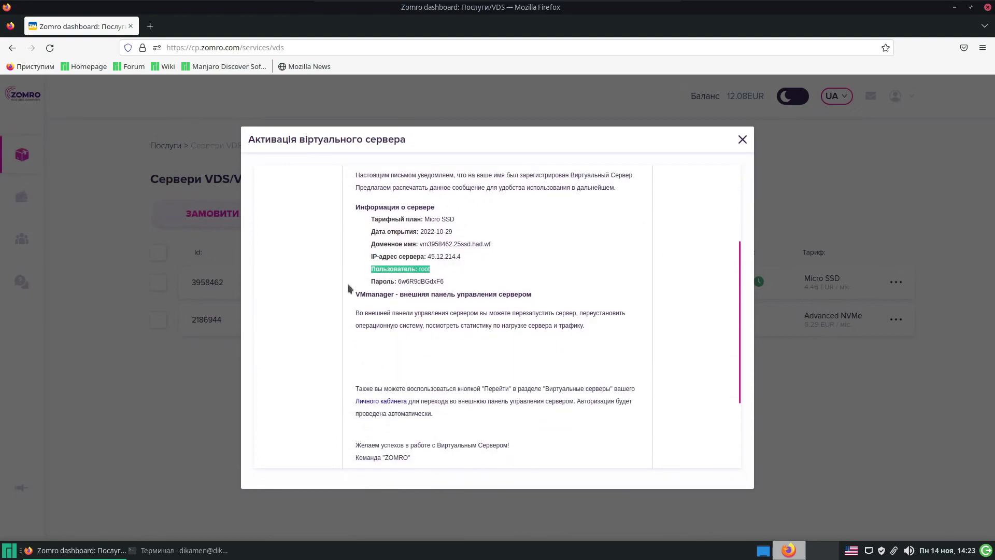
{"action": "left_click_drag", "start_coordinate": [371, 281], "coordinate": [489, 286]}
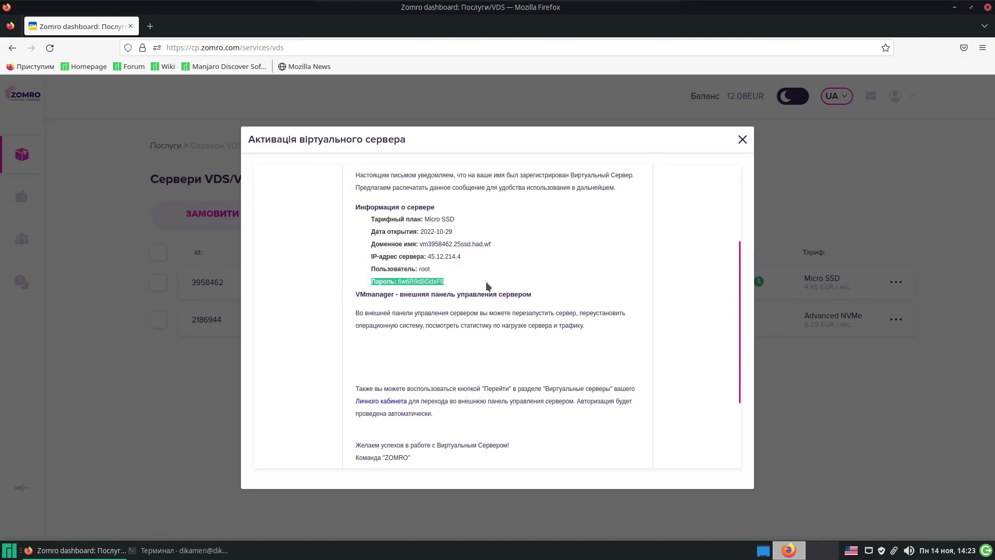
{"action": "double_click", "coordinate": [418, 282]}
{"action": "double_click", "coordinate": [426, 269]}
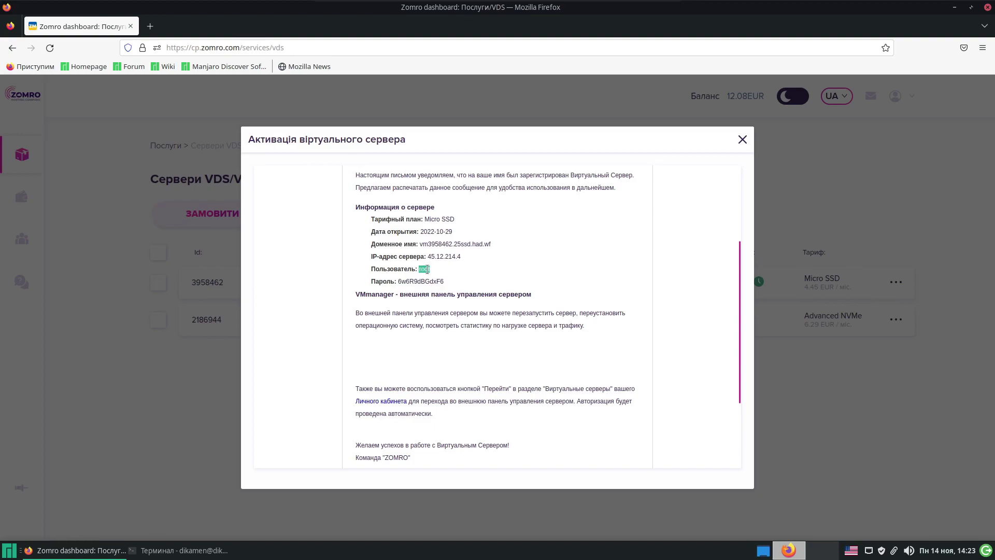
{"action": "left_click", "coordinate": [635, 188]}
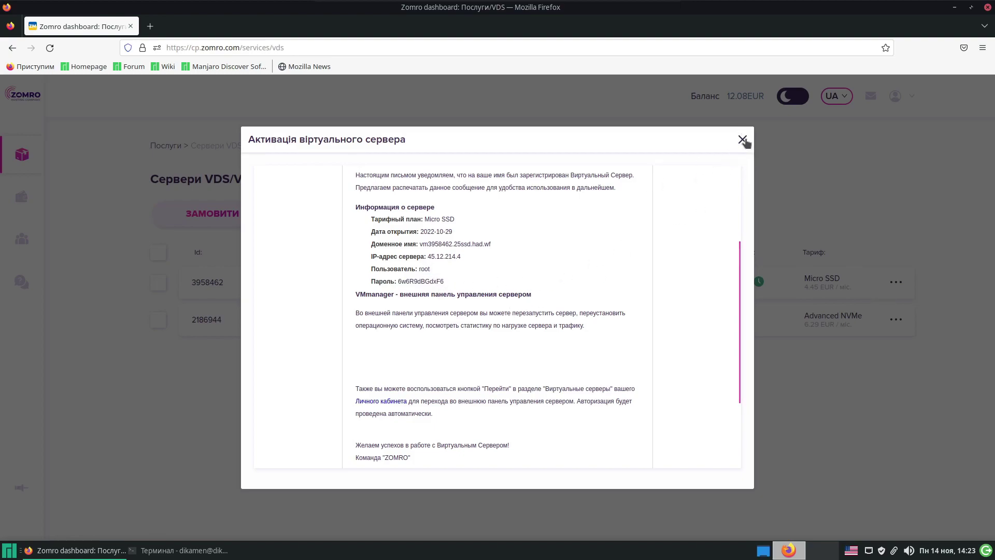
Step: Copy the server's IP address from the activation details and close them
{"action": "left_click_drag", "start_coordinate": [463, 257], "coordinate": [427, 257]}
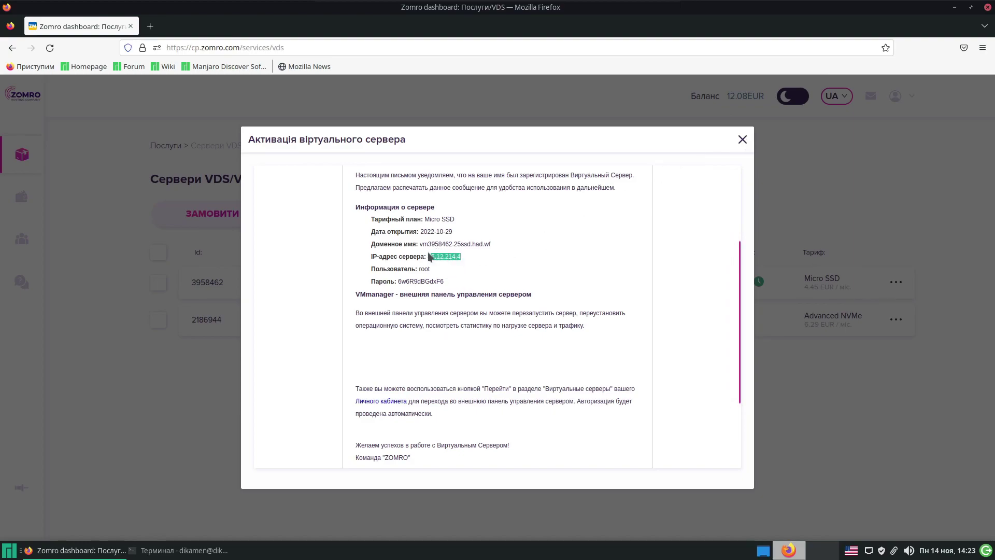
{"action": "right_click", "coordinate": [440, 259]}
{"action": "left_click", "coordinate": [477, 266]}
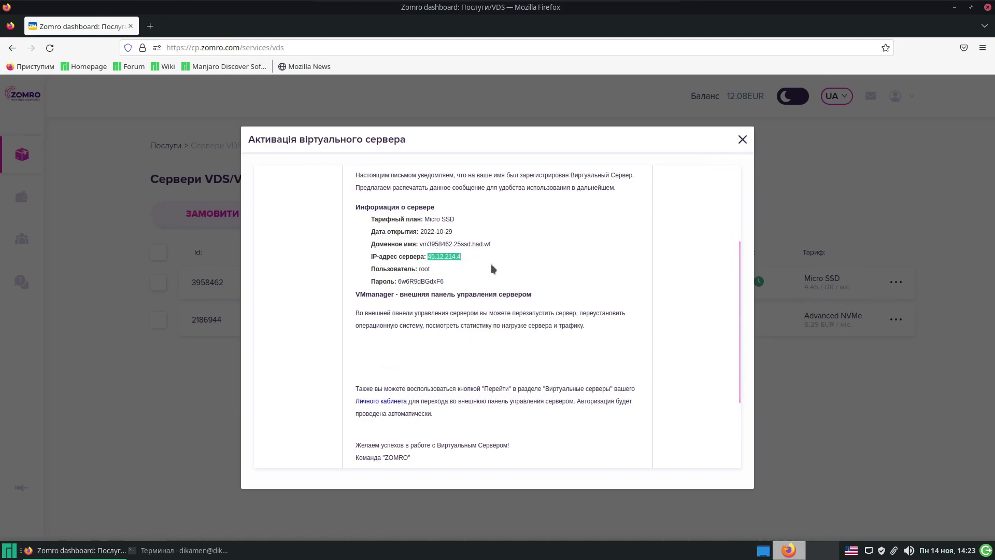
{"action": "left_click", "coordinate": [742, 140]}
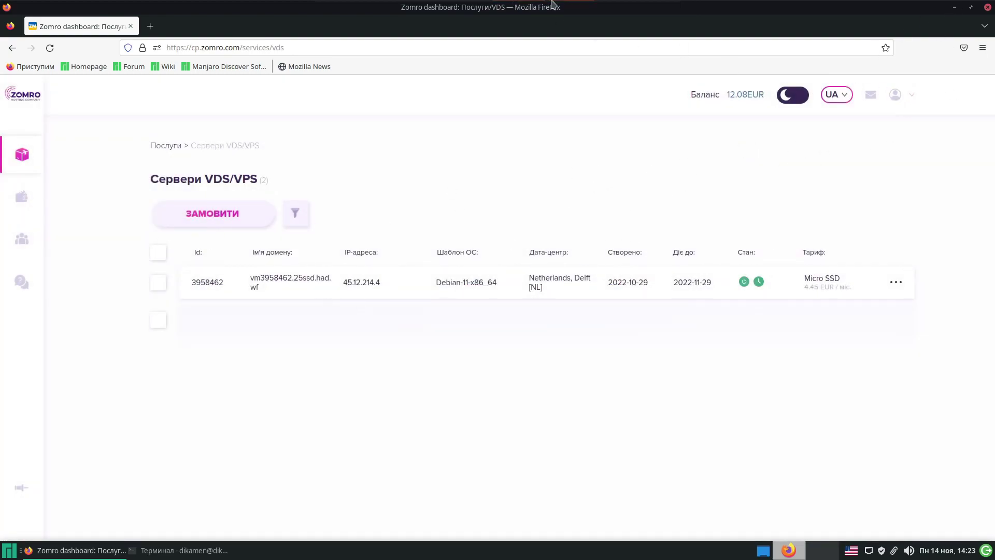
Step: Close the browser, switch to the terminal and compose the command "sudo pacman -S openssh" without running it
{"action": "left_click", "coordinate": [987, 7]}
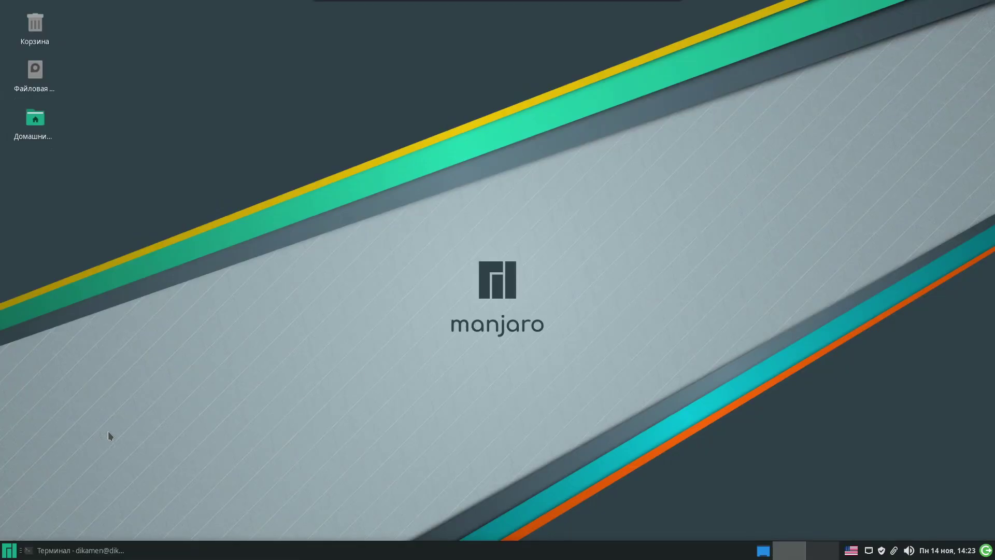
{"action": "left_click", "coordinate": [90, 551]}
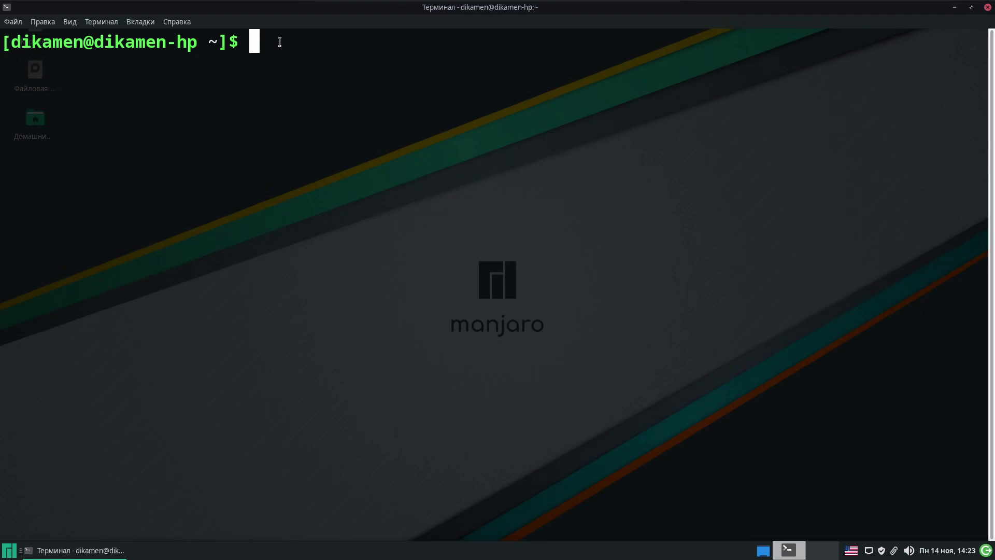
{"action": "mouse_move", "coordinate": [552, 2]}
{"action": "type", "text": "sudo pacman -s"}
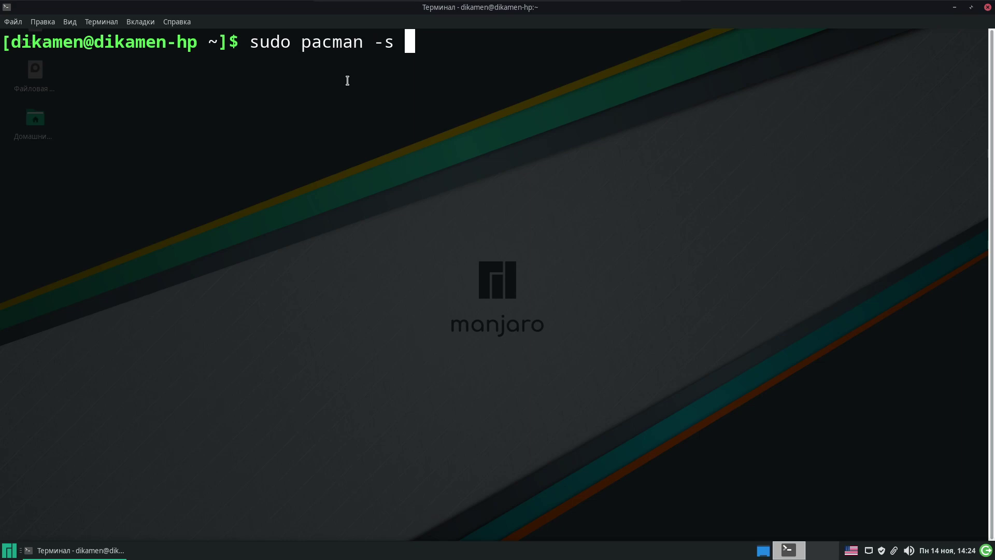
{"action": "key", "text": "BackSpace"}
{"action": "type", "text": "S"}
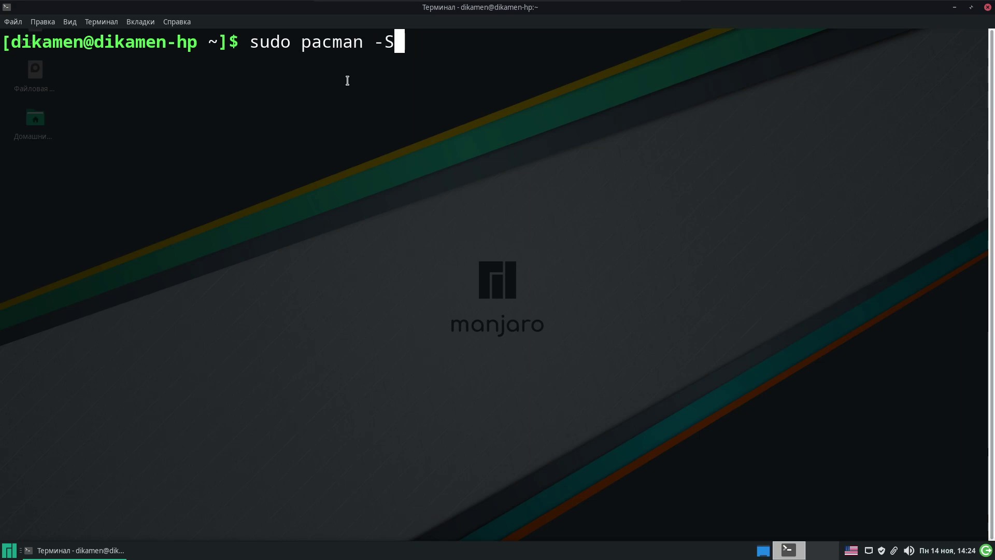
{"action": "type", "text": " open"}
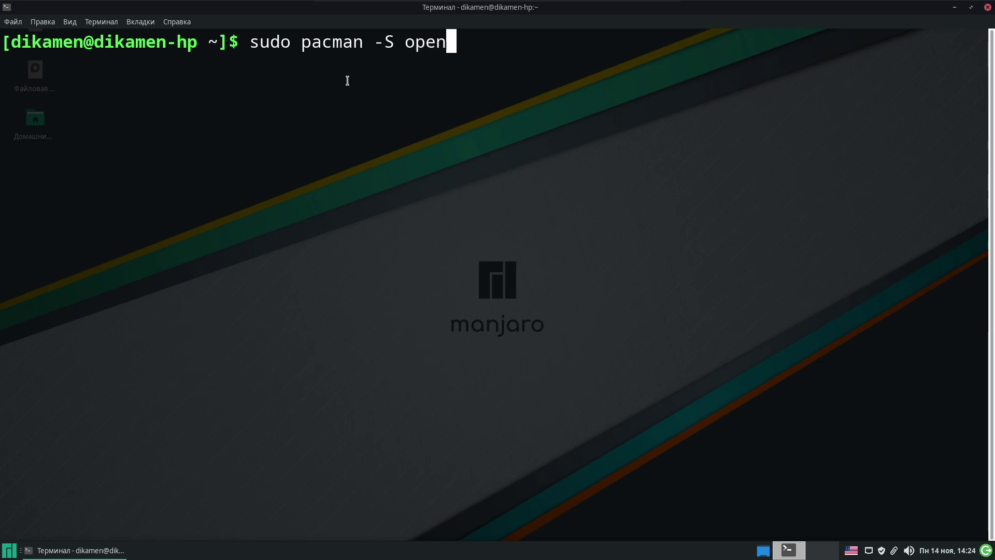
{"action": "type", "text": "ssh"}
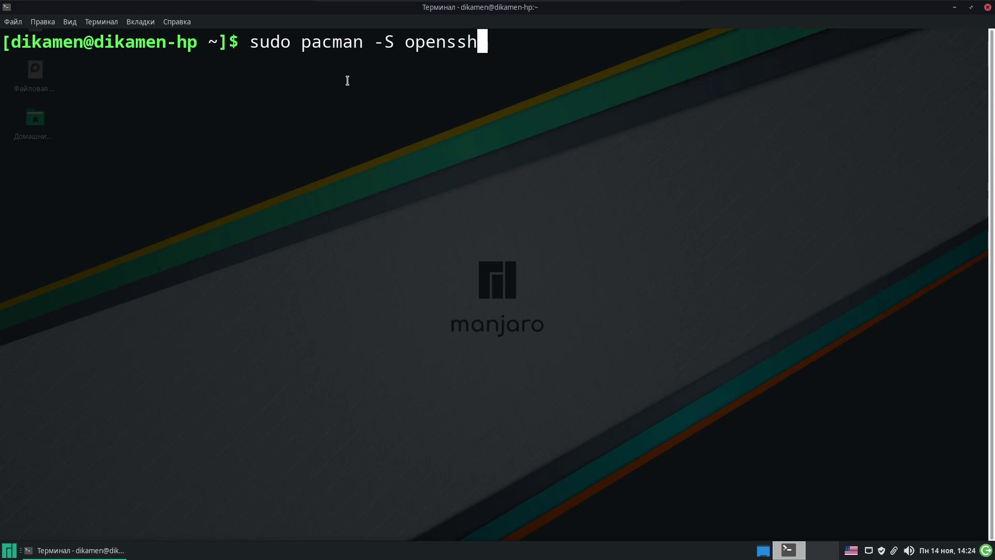
Step: Change the package name to ssh and try to install it with "sudo pacman -S ssh", entering the sudo password
{"action": "key", "text": "Left"}
{"action": "key", "text": "Left"}
{"action": "key", "text": "Left"}
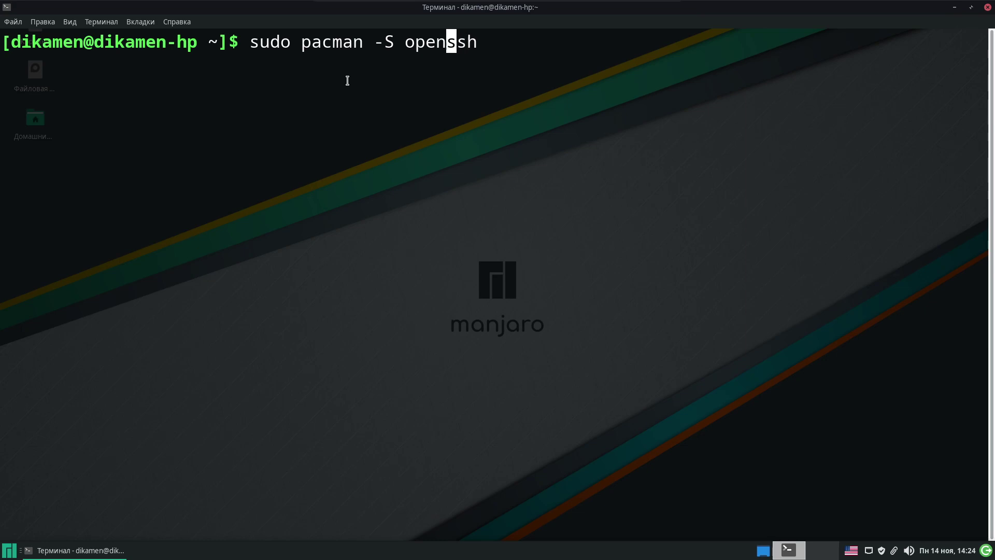
{"action": "key", "text": "BackSpace"}
{"action": "key", "text": "BackSpace"}
{"action": "key", "text": "BackSpace"}
{"action": "key", "text": "BackSpace"}
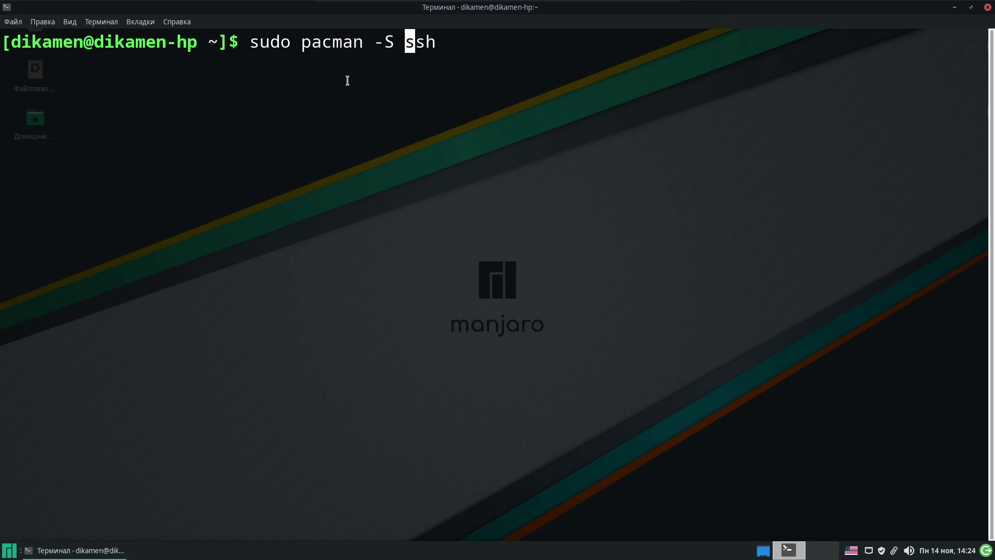
{"action": "key", "text": "Return"}
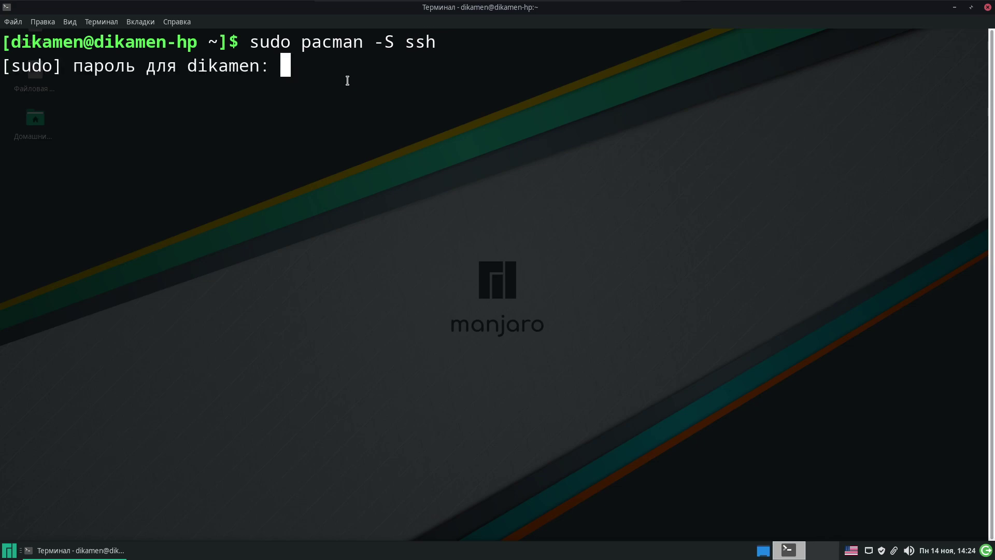
{"action": "key", "text": "Return"}
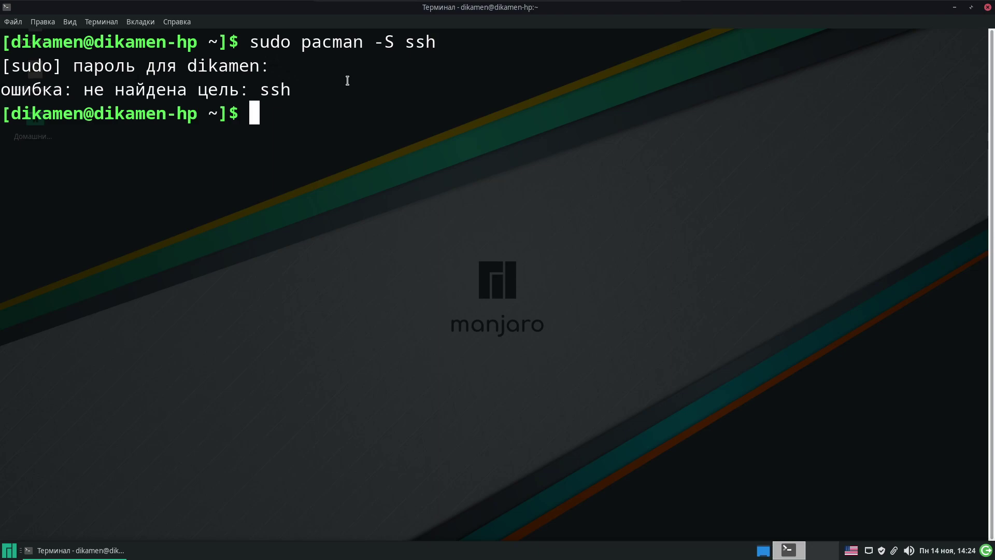
Step: Recall the install command, change the package name to openssh and run "sudo pacman -S openssh"
{"action": "key", "text": "Up"}
{"action": "key", "text": "Left"}
{"action": "key", "text": "Left"}
{"action": "key", "text": "Left"}
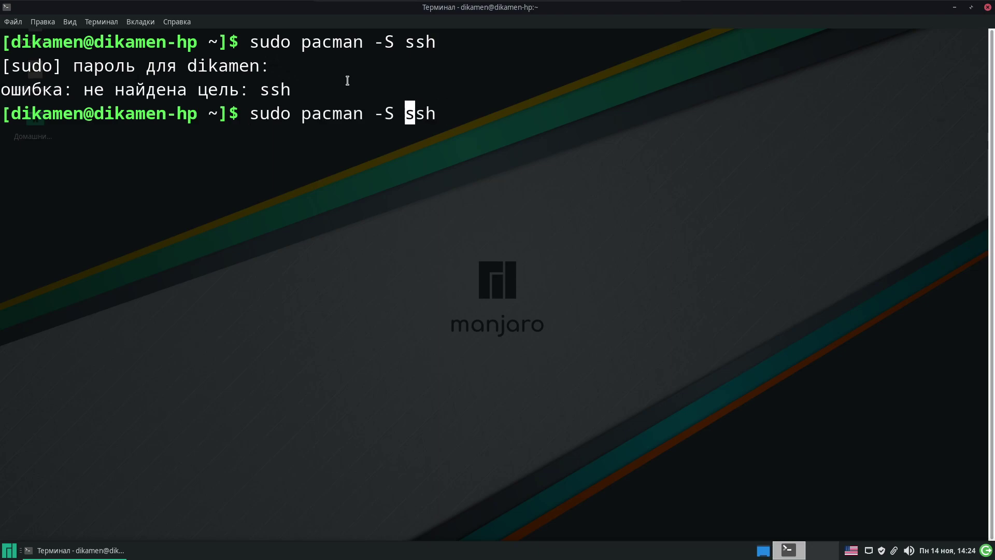
{"action": "type", "text": "open"}
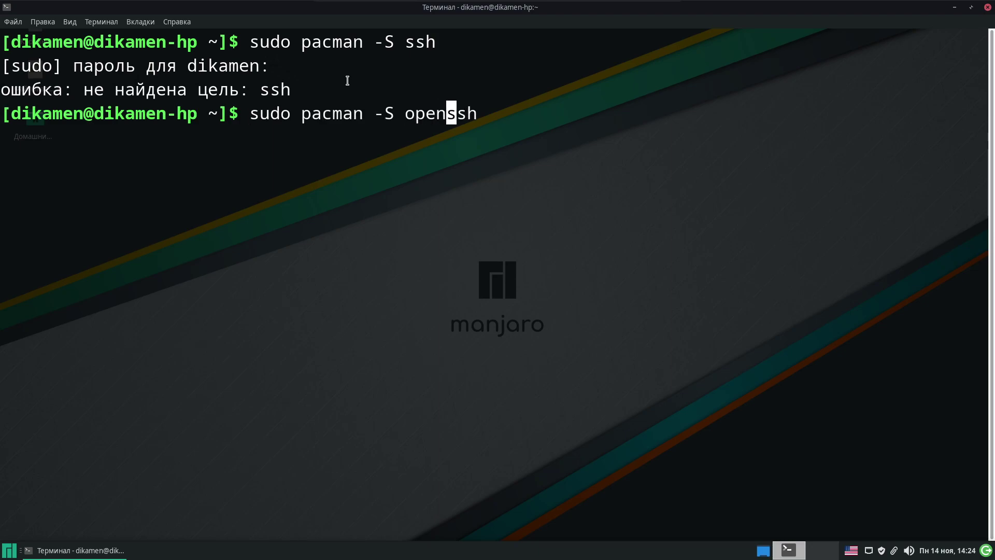
{"action": "key", "text": "Return"}
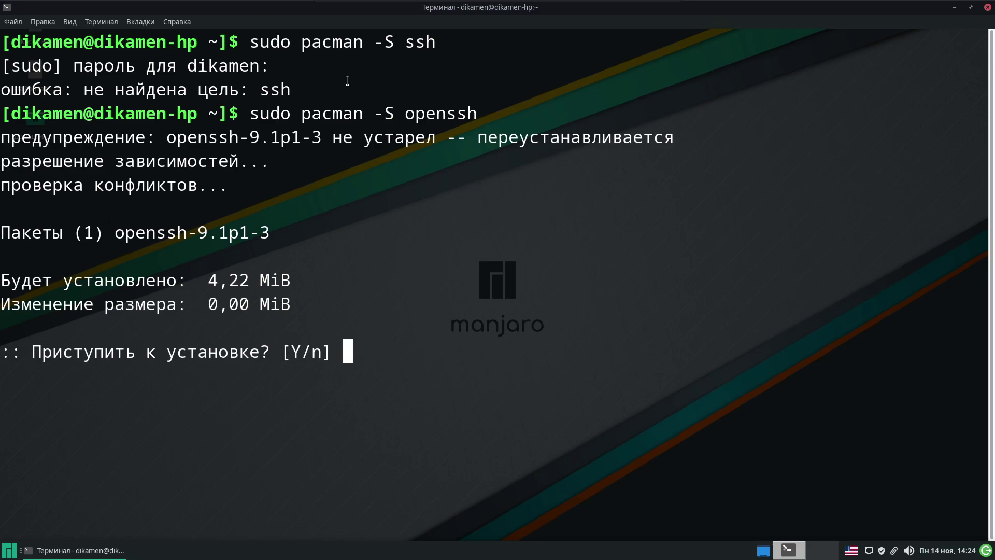
Step: Decline the openssh reinstallation with "n" and clear the terminal
{"action": "left_click_drag", "start_coordinate": [447, 138], "coordinate": [487, 136]}
{"action": "left_click_drag", "start_coordinate": [563, 132], "coordinate": [720, 134]}
{"action": "left_click", "coordinate": [367, 363]}
{"action": "type", "text": "n"}
{"action": "key", "text": "Return"}
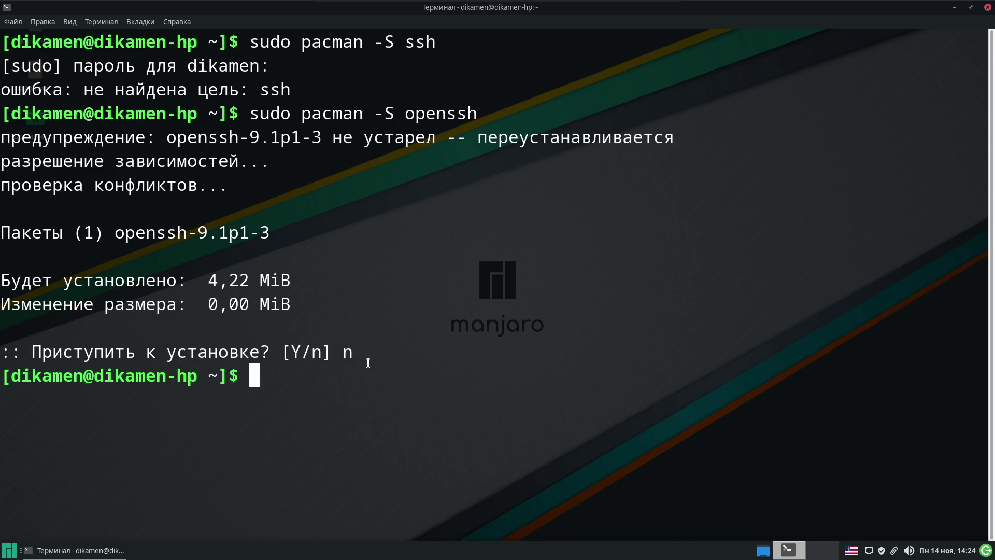
{"action": "type", "text": "clear"}
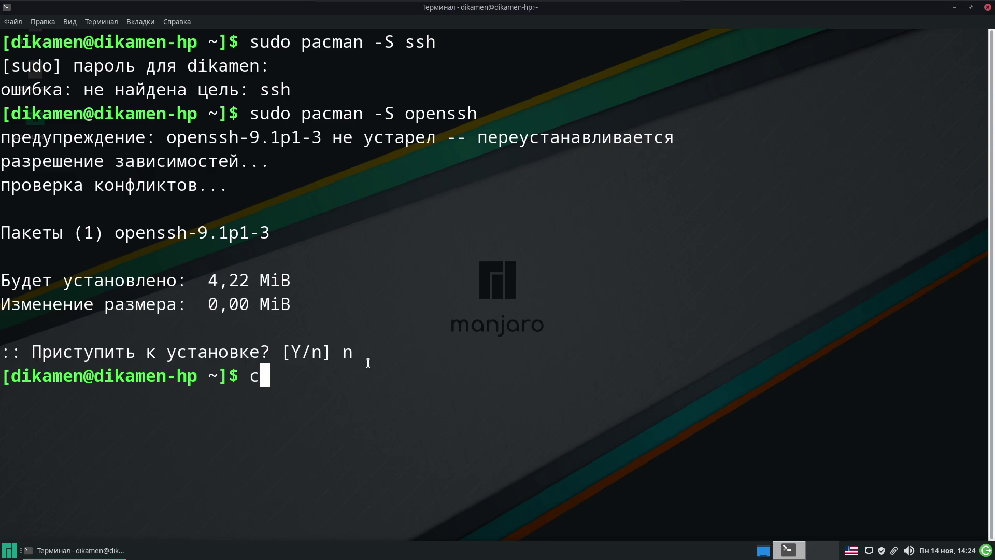
{"action": "key", "text": "Return"}
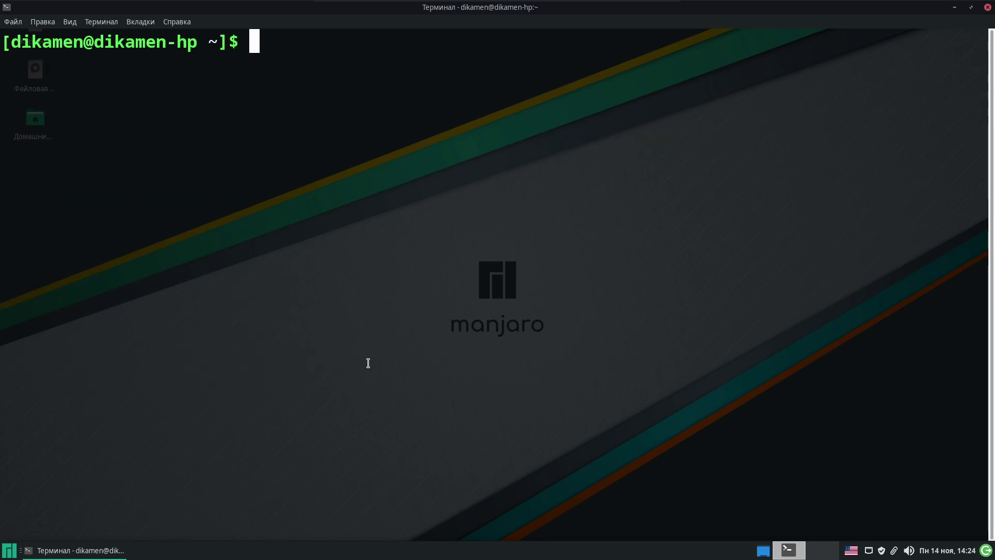
{"action": "type", "text": "ssh"}
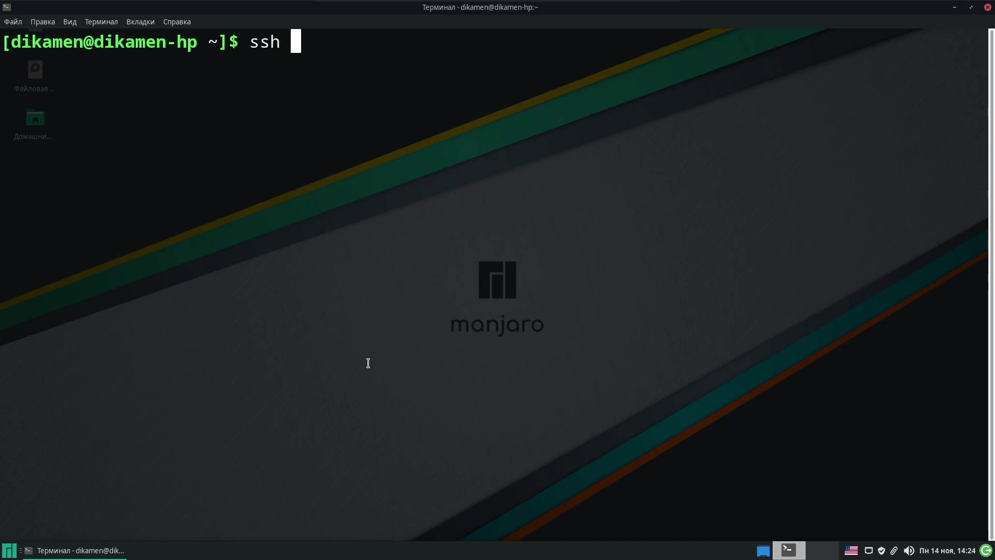
{"action": "type", "text": " root"}
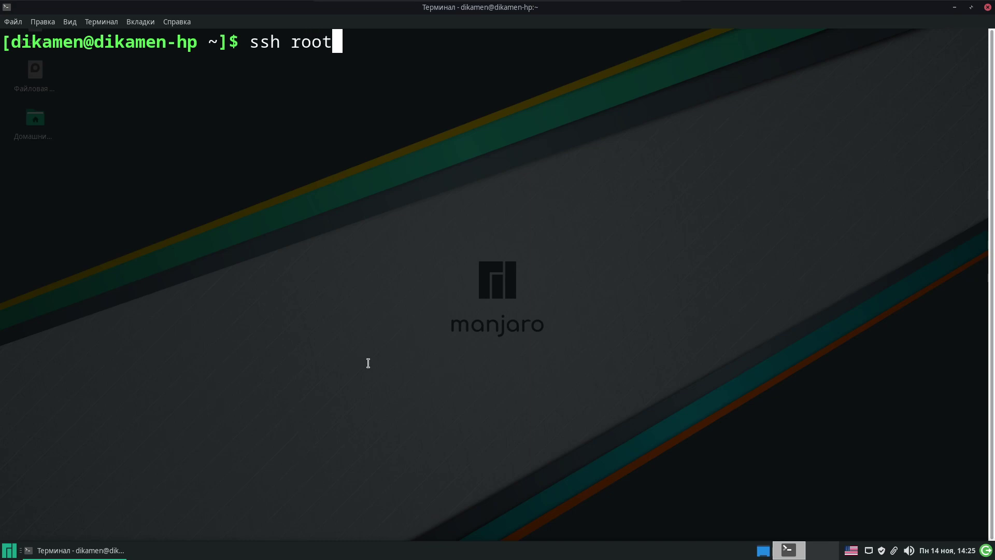
{"action": "type", "text": "@"}
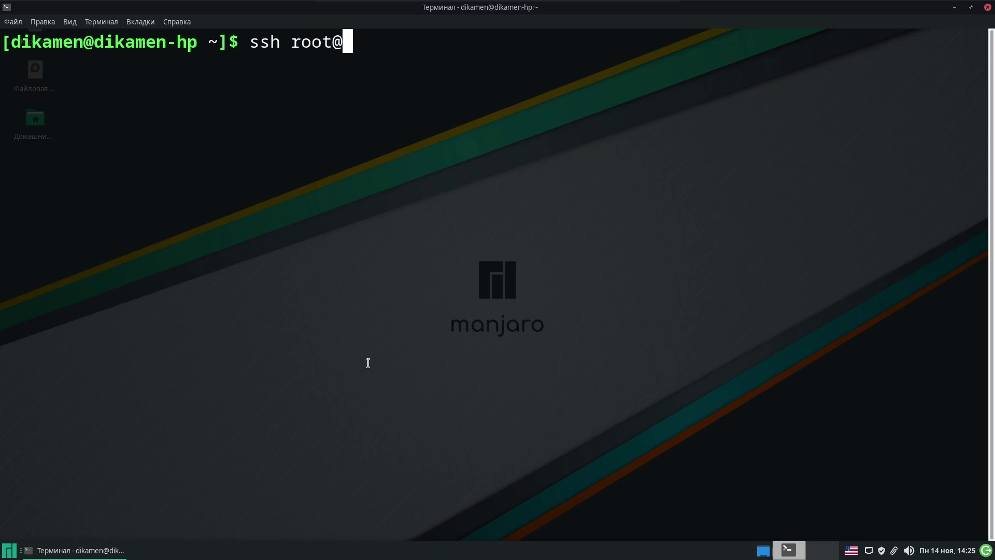
{"action": "type", "text": "45.12.214.4"}
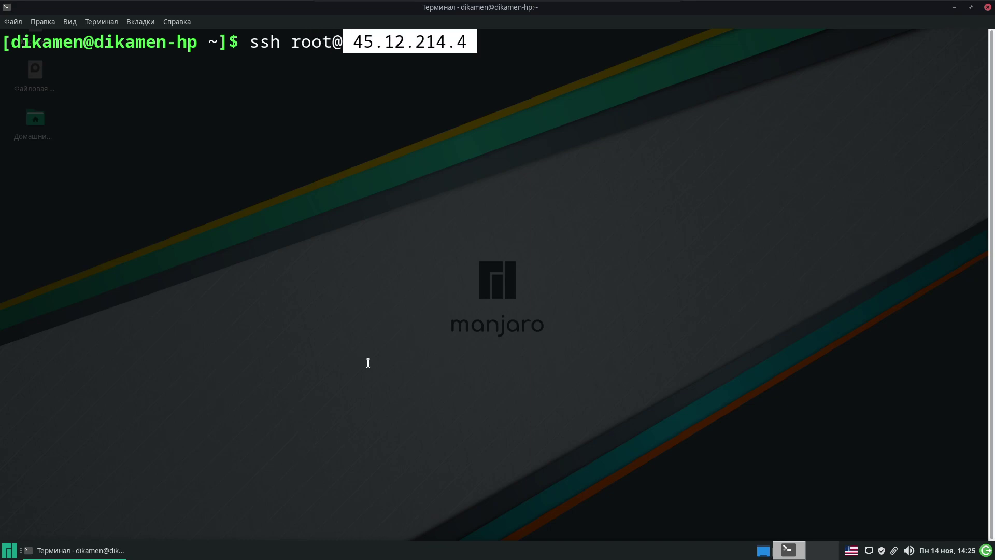
{"action": "key", "text": "Left"}
{"action": "key", "text": "Left"}
{"action": "key", "text": "Left"}
{"action": "key", "text": "Left"}
{"action": "key", "text": "Left"}
{"action": "key", "text": "Left"}
{"action": "key", "text": "Left"}
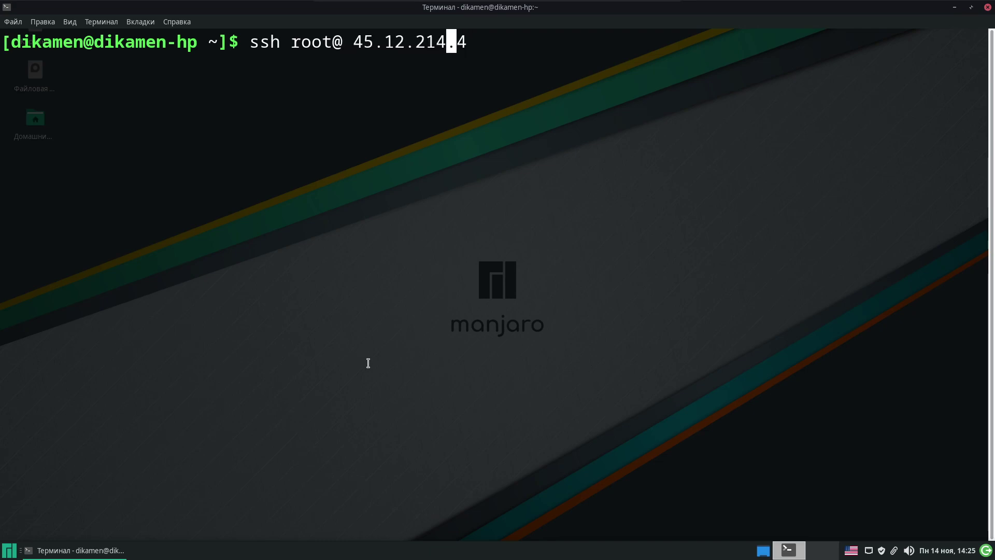
{"action": "key", "text": "Left"}
{"action": "key", "text": "Left"}
{"action": "key", "text": "Left"}
{"action": "key", "text": "Left"}
{"action": "key", "text": "BackSpace"}
{"action": "key", "text": "Return"}
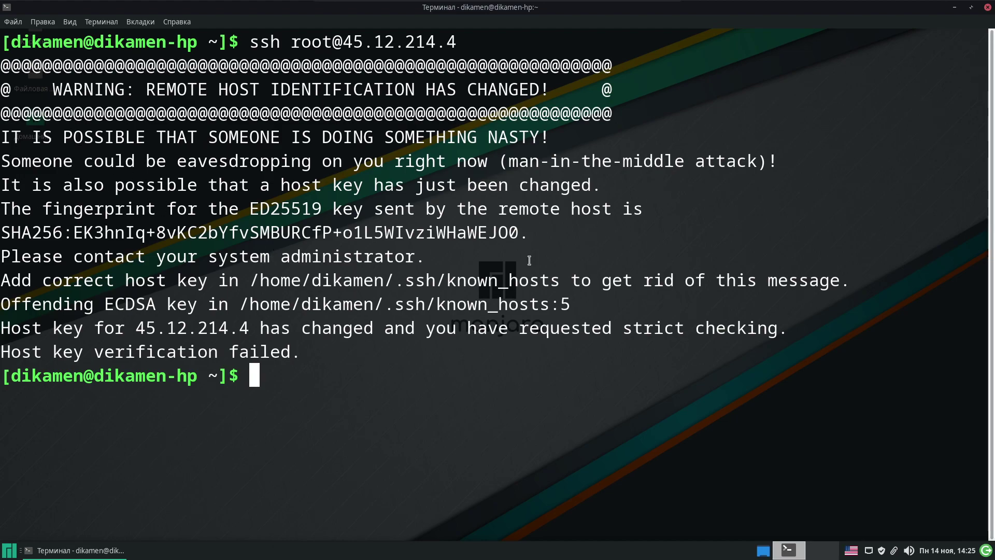
Step: Open the home folder in the file manager, show its hidden files and enter the .ssh folder
{"action": "left_click", "coordinate": [971, 8]}
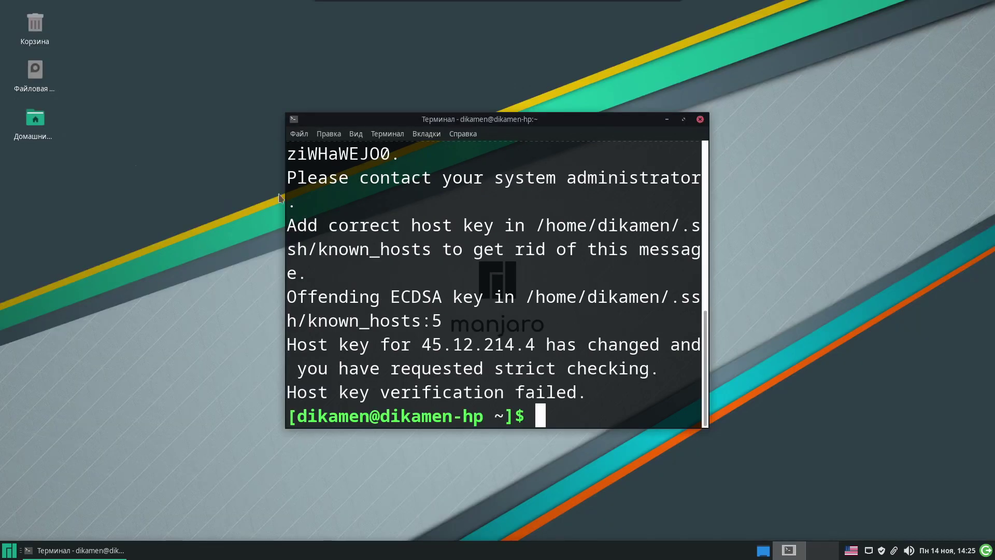
{"action": "double_click", "coordinate": [33, 125]}
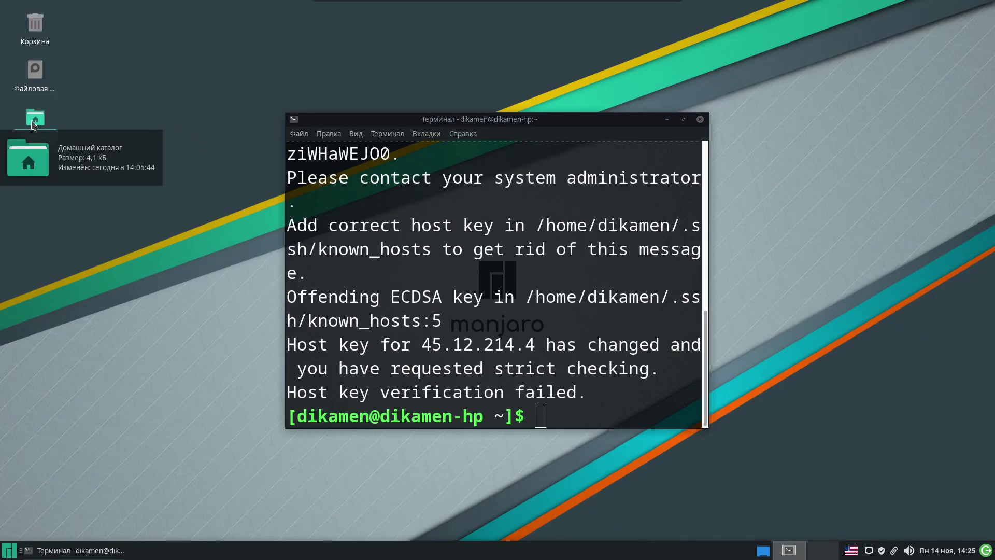
{"action": "left_click_drag", "start_coordinate": [451, 62], "coordinate": [379, 52]}
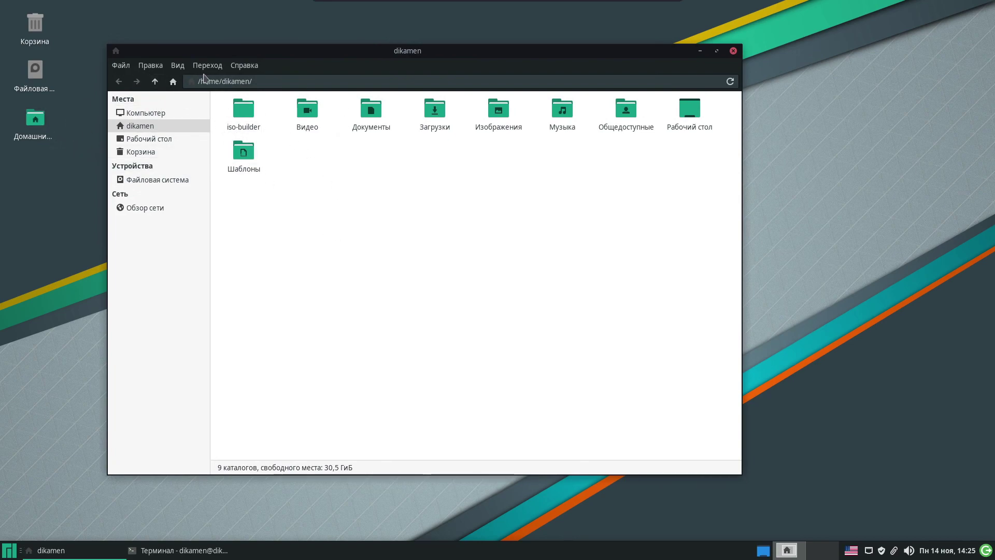
{"action": "left_click", "coordinate": [121, 65]}
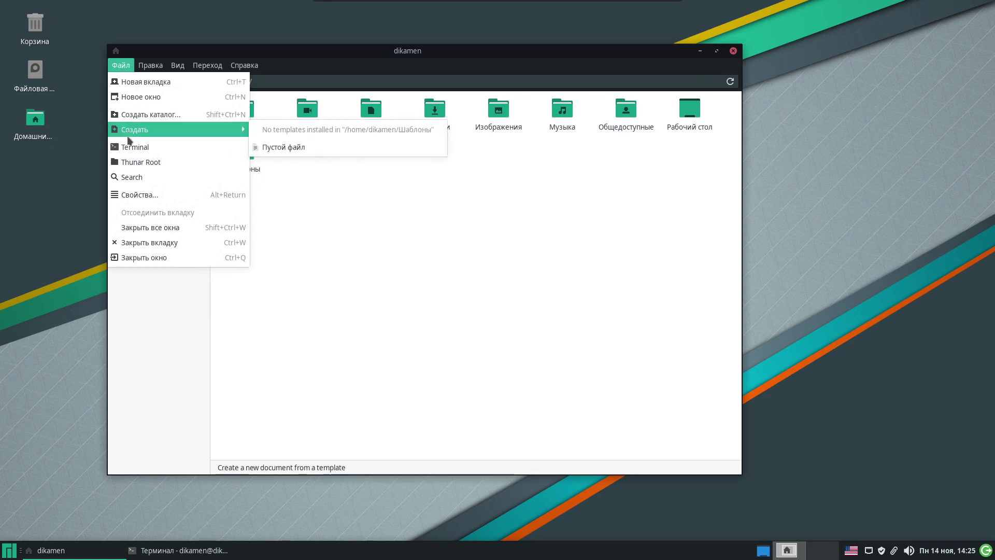
{"action": "mouse_move", "coordinate": [142, 135]}
{"action": "left_click", "coordinate": [510, 244]}
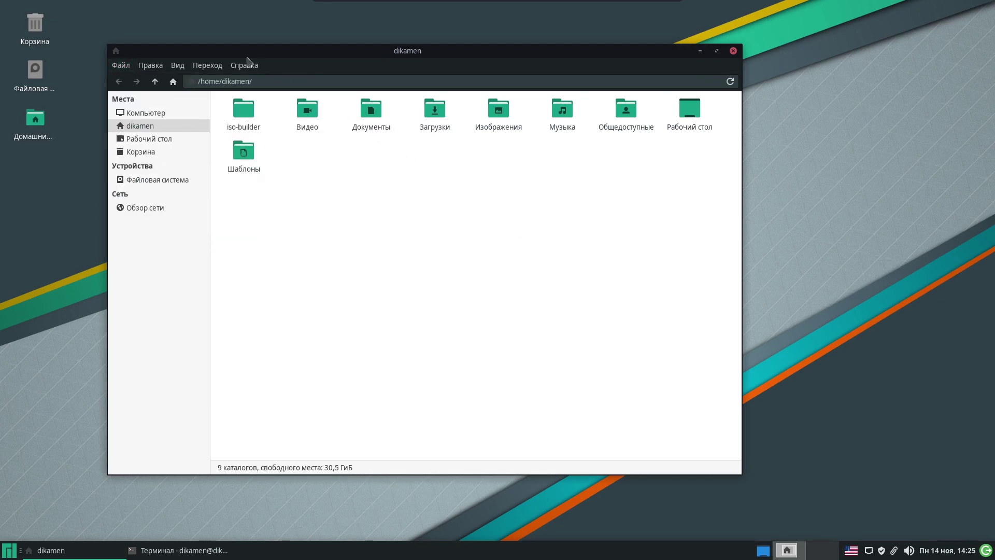
{"action": "left_click", "coordinate": [175, 66]}
{"action": "left_click", "coordinate": [208, 161]}
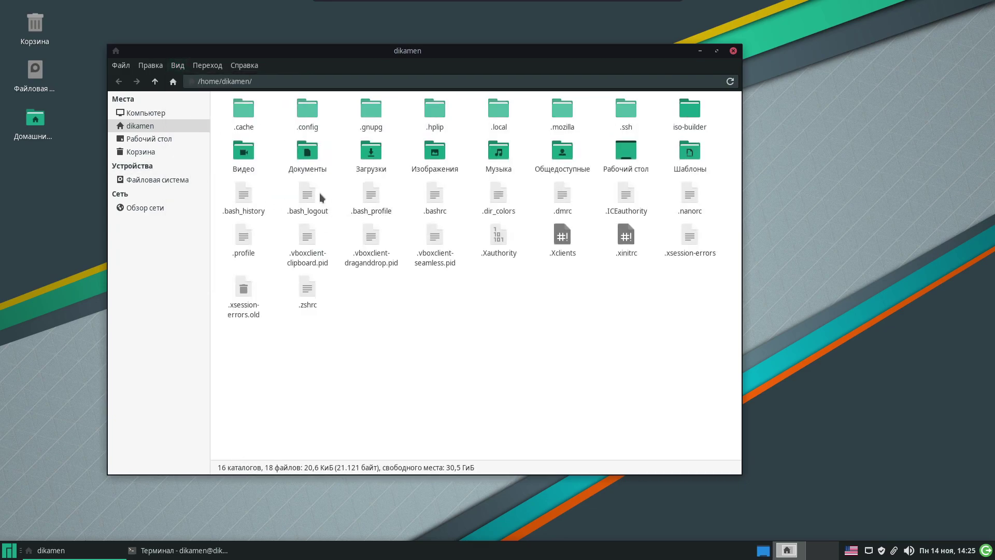
{"action": "double_click", "coordinate": [624, 113]}
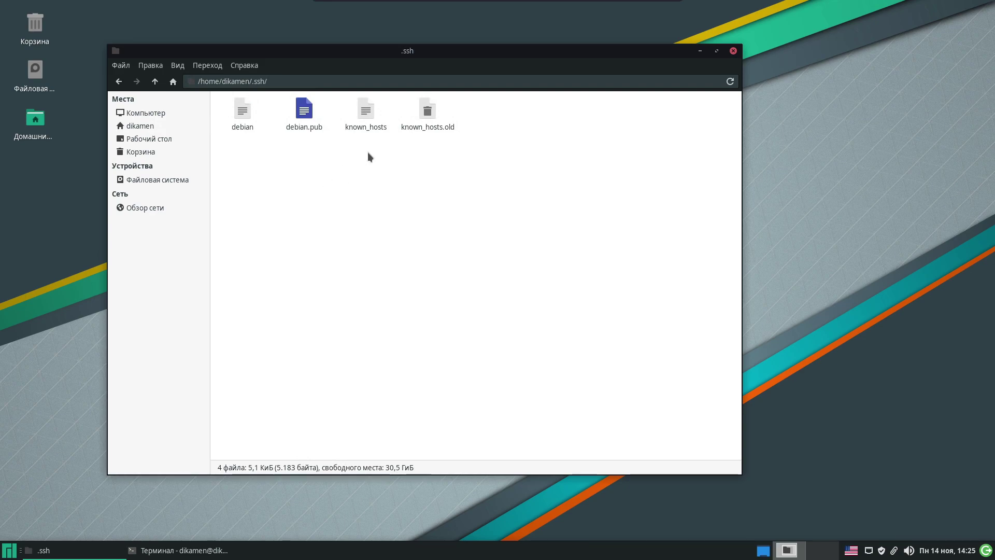
Step: Permanently delete known_hosts and known_hosts.old from the .ssh folder and close the file manager
{"action": "left_click", "coordinate": [367, 124]}
{"action": "left_click_drag", "start_coordinate": [480, 132], "coordinate": [357, 110]}
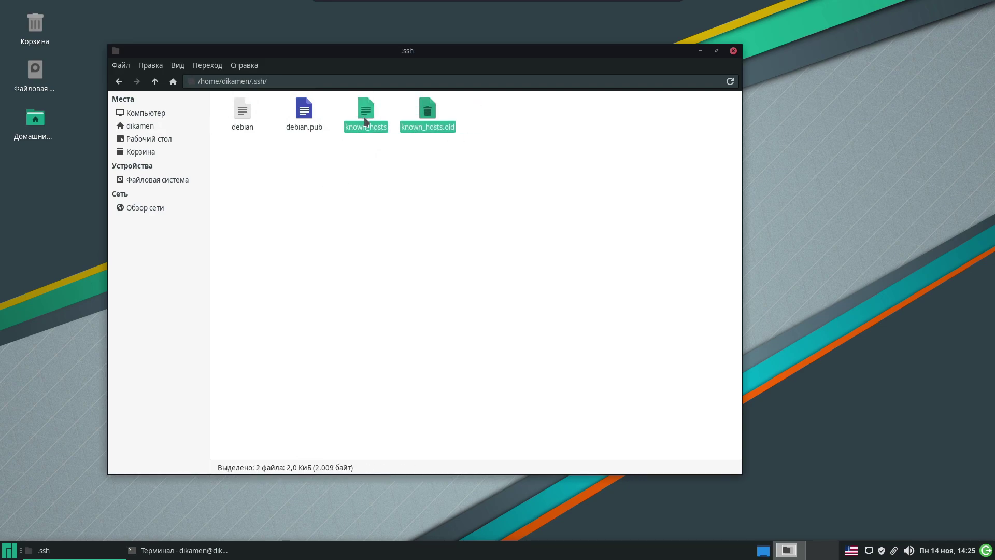
{"action": "key", "text": "shift+Delete"}
{"action": "key", "text": "Return"}
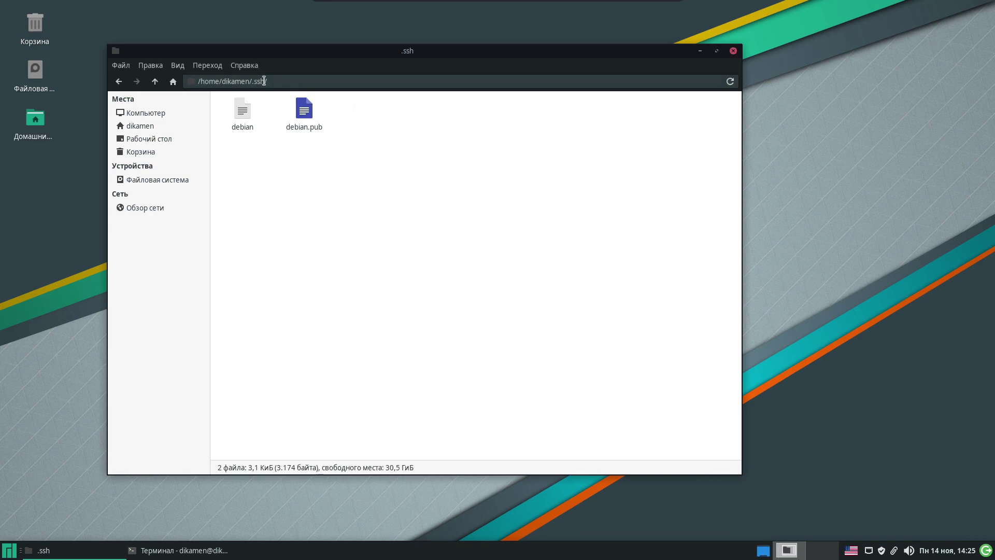
{"action": "left_click", "coordinate": [733, 51]}
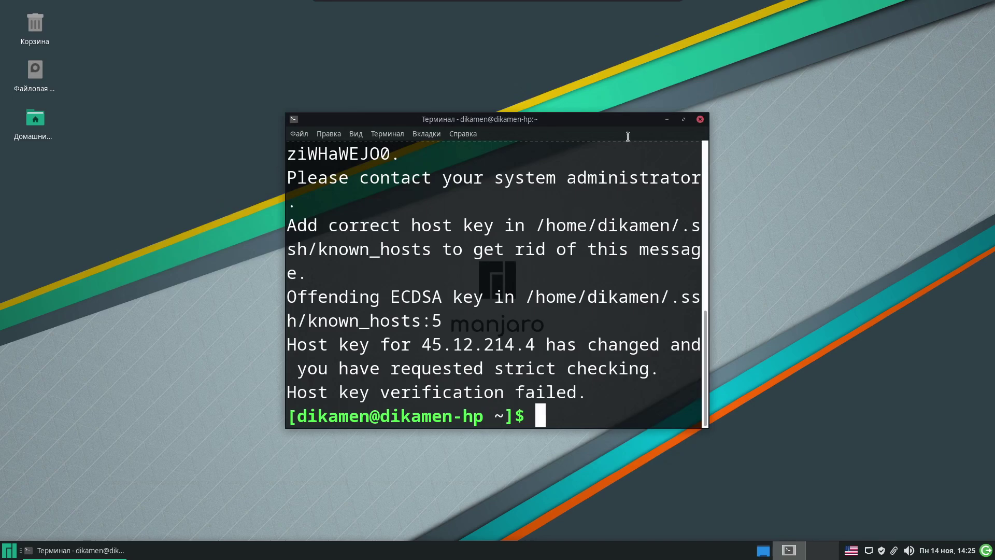
{"action": "left_click", "coordinate": [684, 119]}
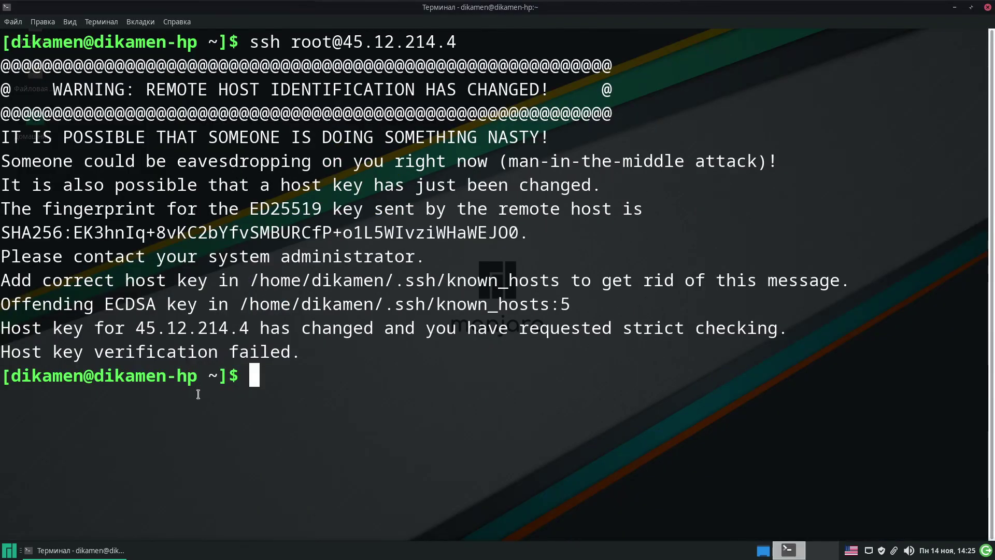
{"action": "key", "text": "Up"}
{"action": "key", "text": "Return"}
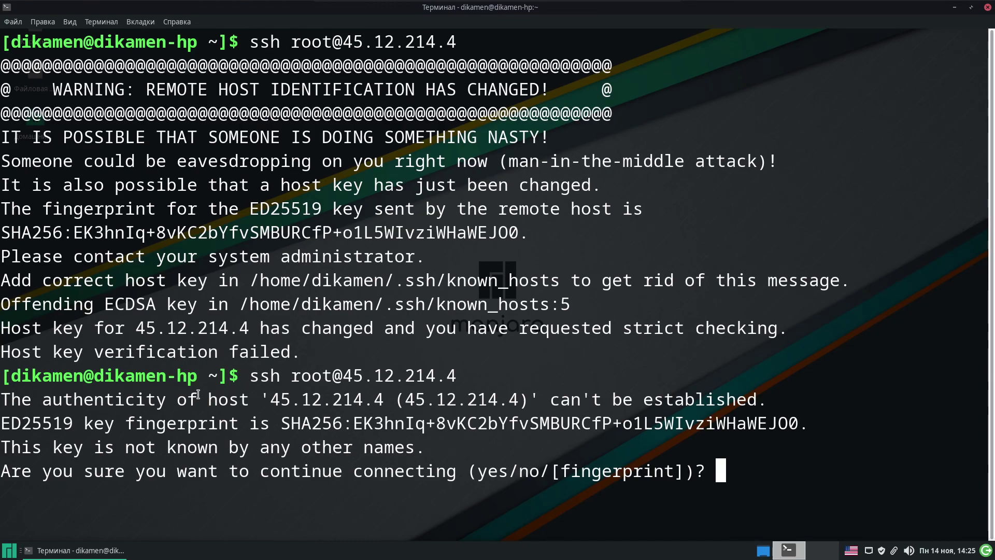
{"action": "type", "text": "yes"}
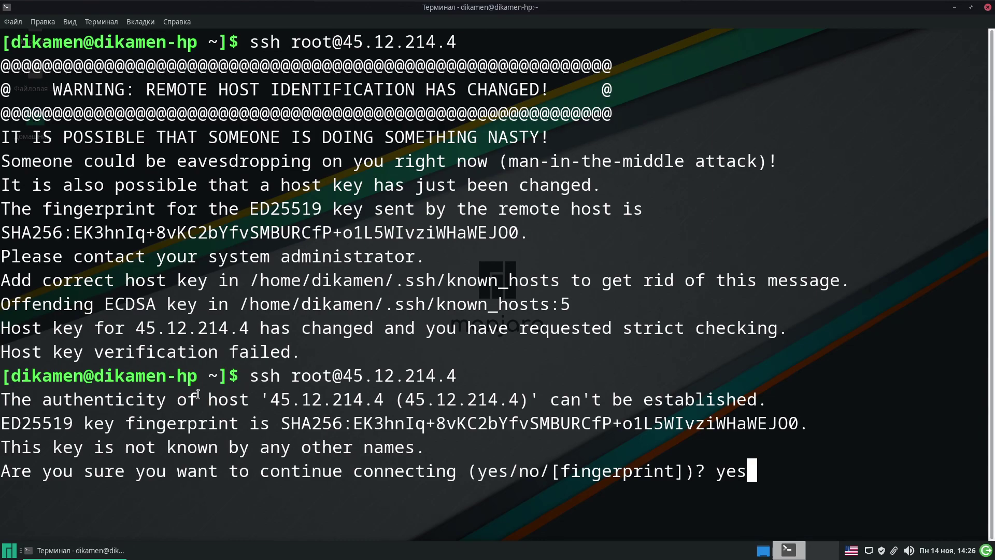
{"action": "key", "text": "Return"}
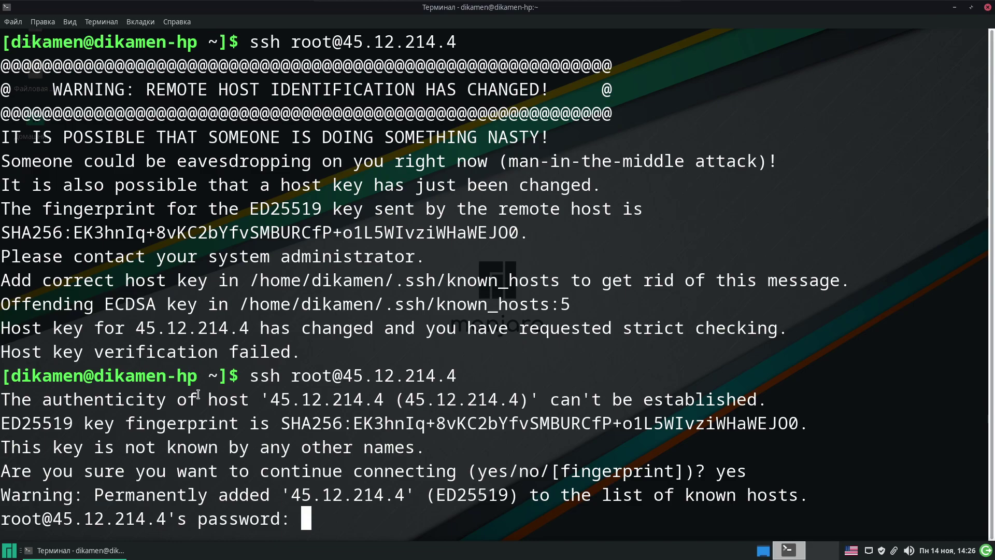
{"action": "key", "text": "Return"}
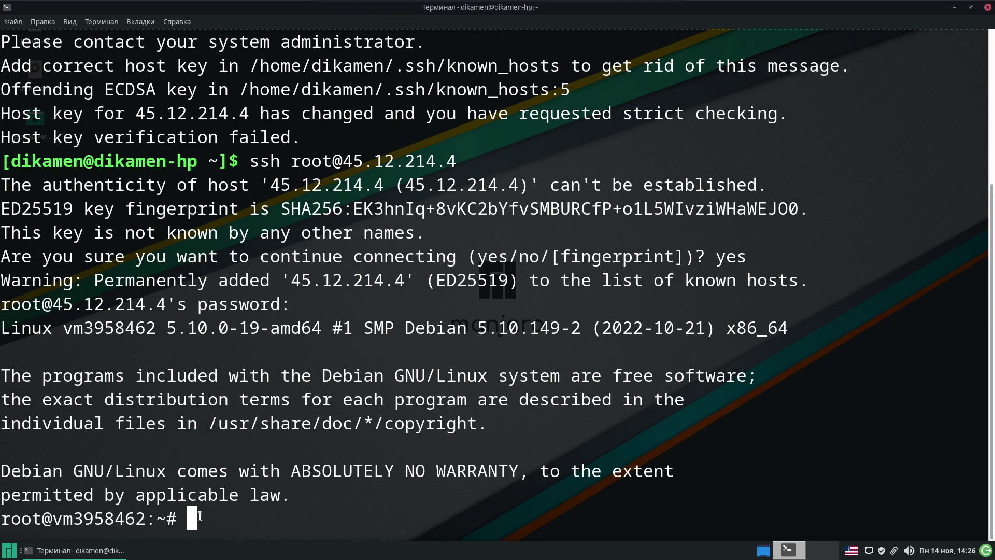
Step: Clear the server's terminal and change the root password with "passwd", entering the new password twice
{"action": "type", "text": "clear"}
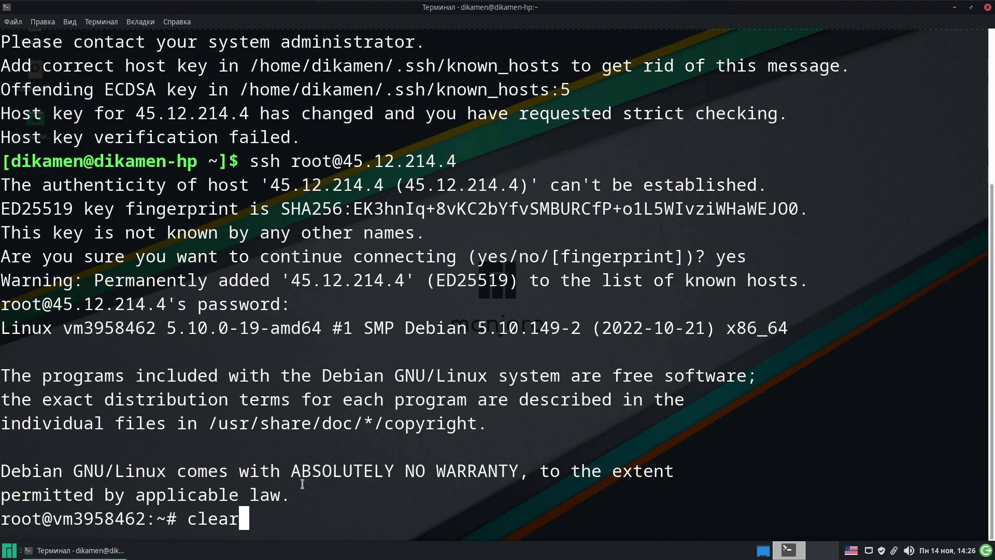
{"action": "key", "text": "Return"}
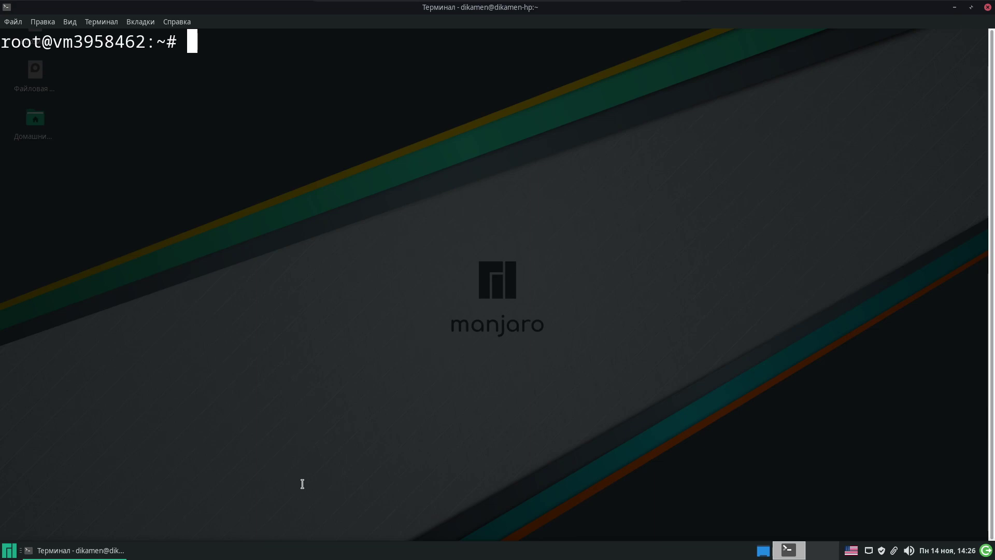
{"action": "type", "text": "pas"}
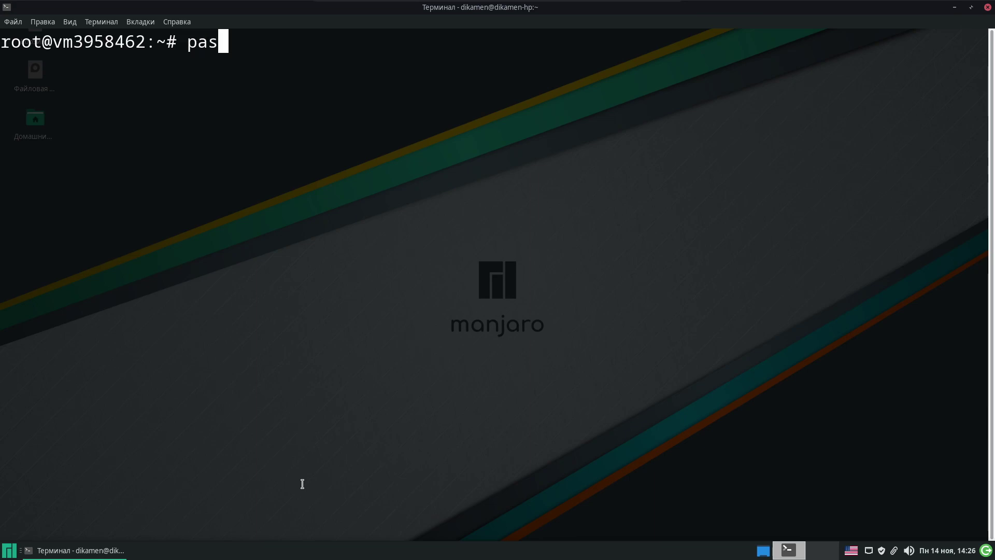
{"action": "type", "text": "swd"}
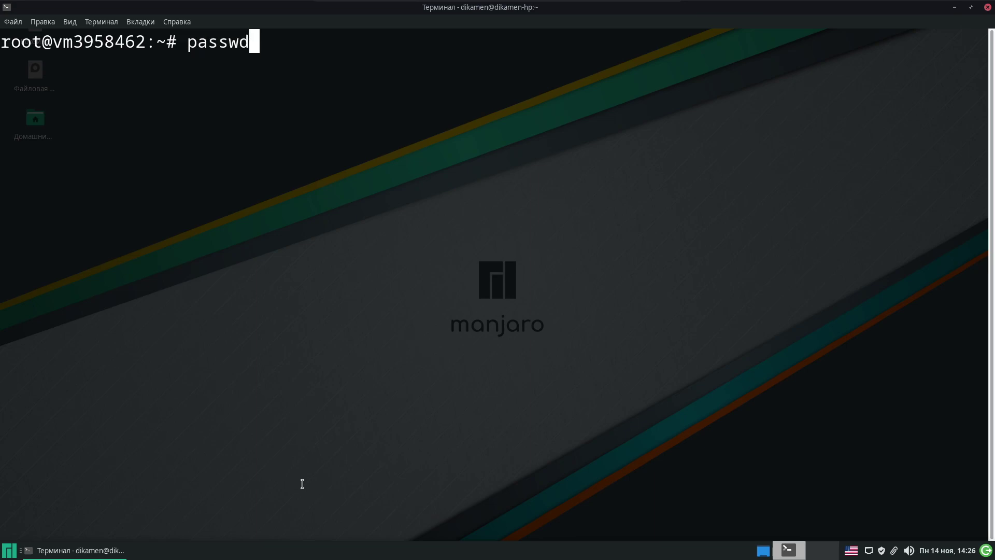
{"action": "key", "text": "Return"}
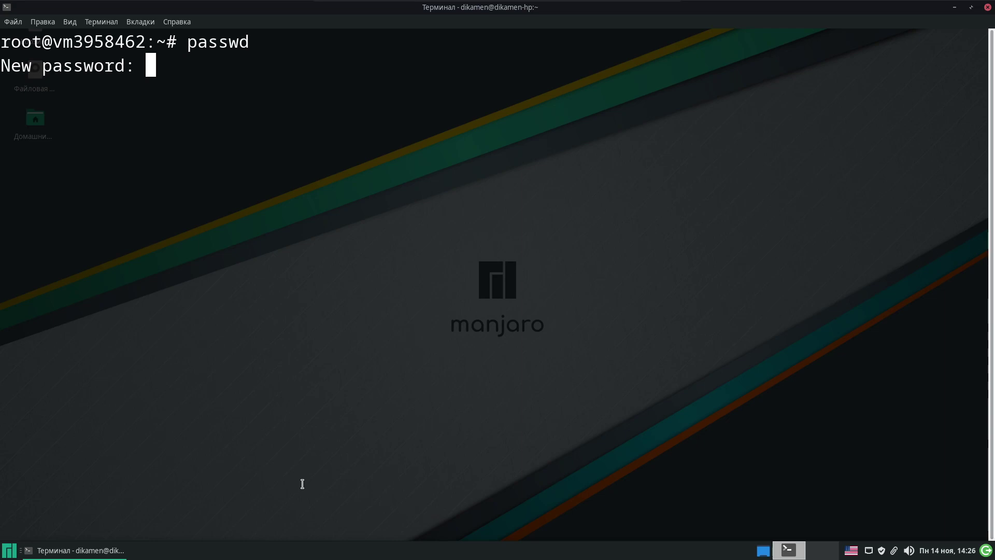
{"action": "key", "text": "Return"}
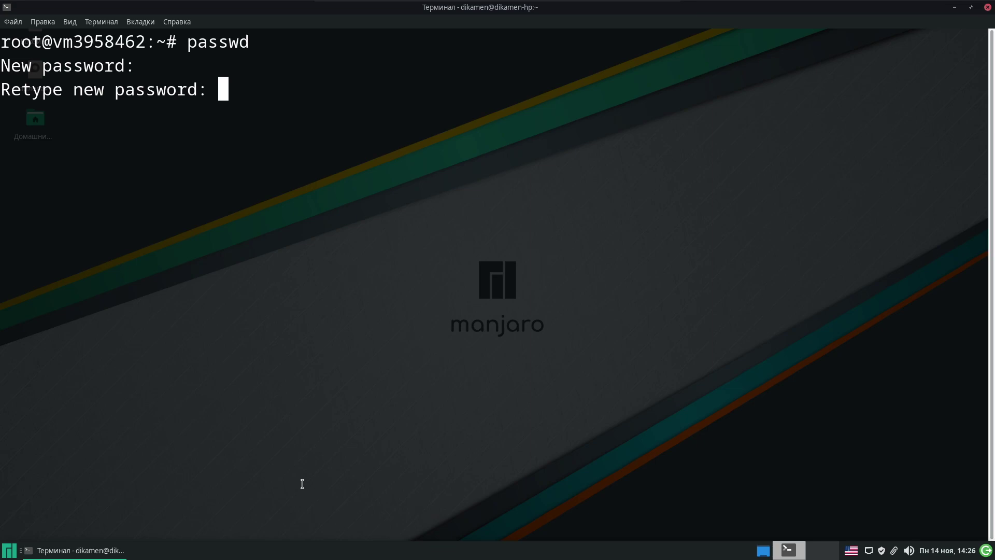
{"action": "key", "text": "Return"}
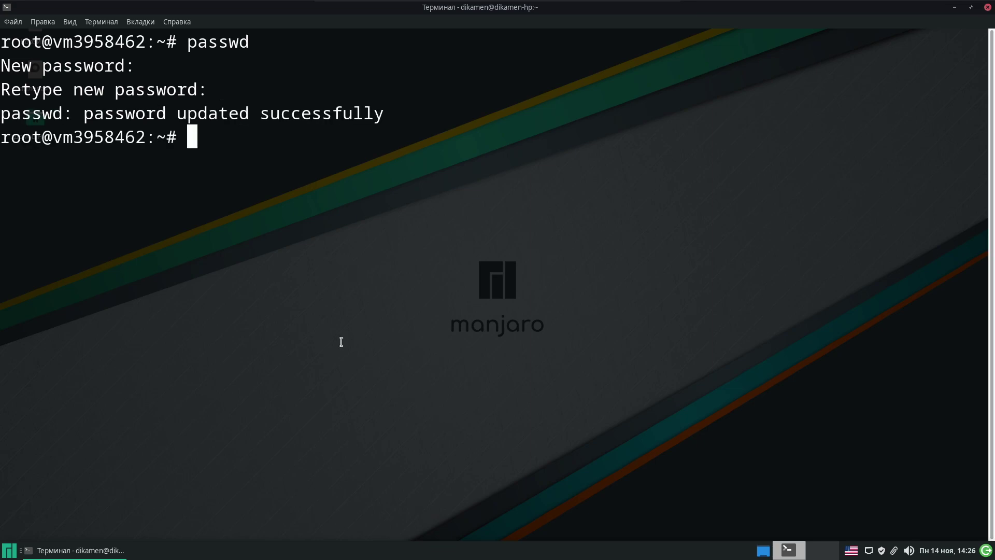